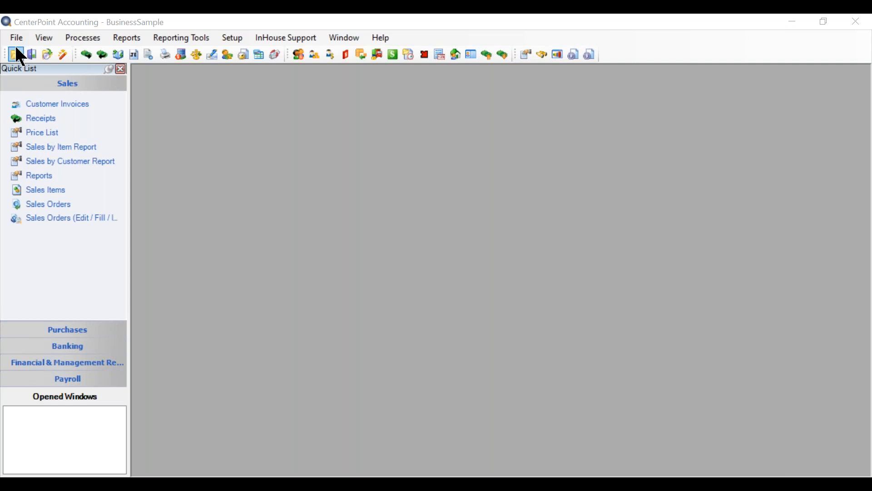
Open the database's user groups and look over the Payroll Administrators and Reports Only groups.
{"action": "left_click", "coordinate": [17, 39]}
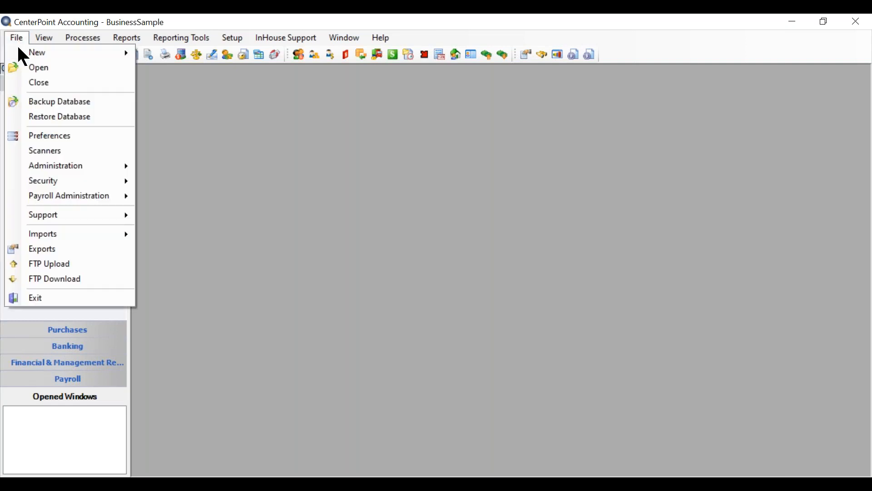
{"action": "mouse_move", "coordinate": [31, 182]}
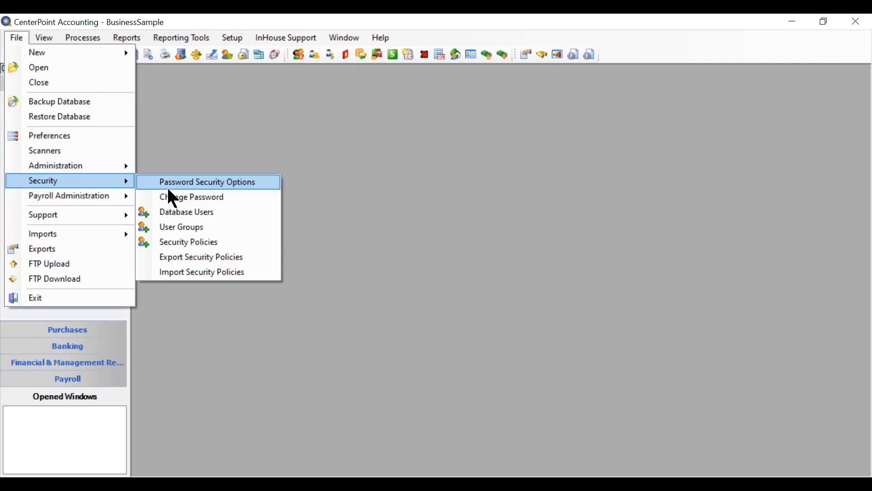
{"action": "left_click", "coordinate": [187, 227]}
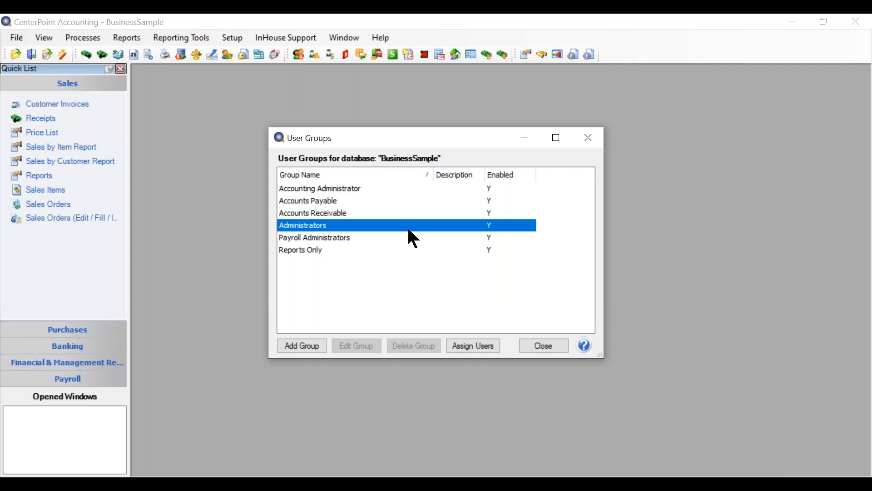
{"action": "left_click", "coordinate": [330, 239]}
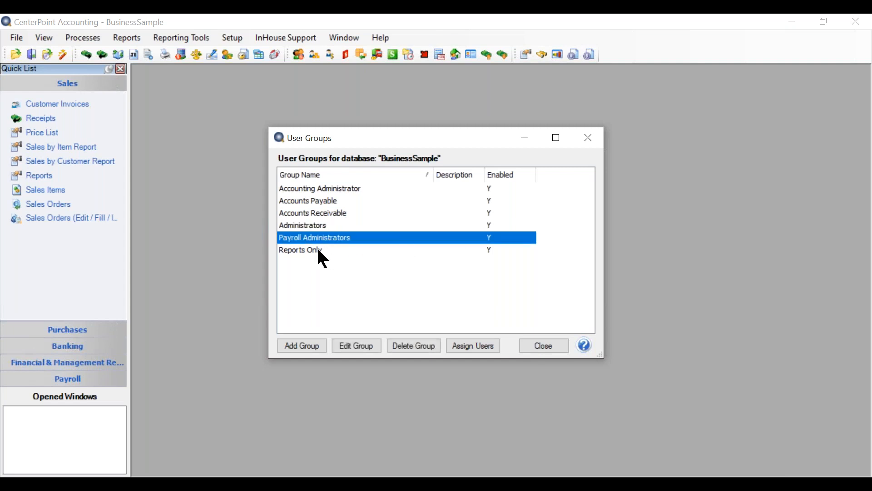
{"action": "left_click", "coordinate": [311, 249]}
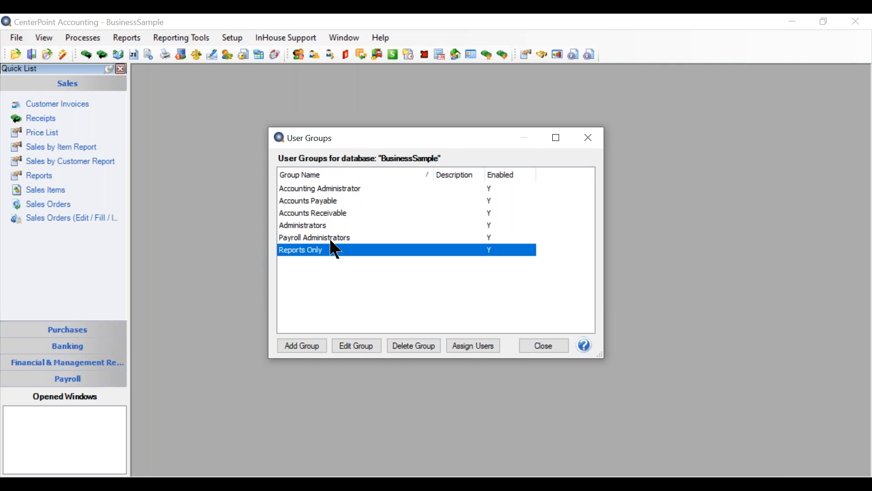
Review the Payroll Administrators group's properties and its assigned users, and close the user groups.
{"action": "left_click", "coordinate": [343, 236]}
{"action": "double_click", "coordinate": [343, 237]}
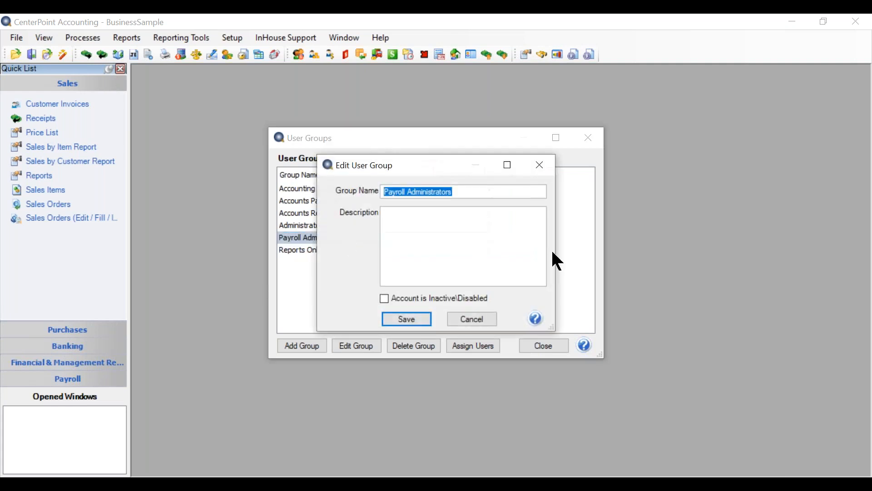
{"action": "left_click", "coordinate": [467, 318]}
{"action": "left_click", "coordinate": [491, 346]}
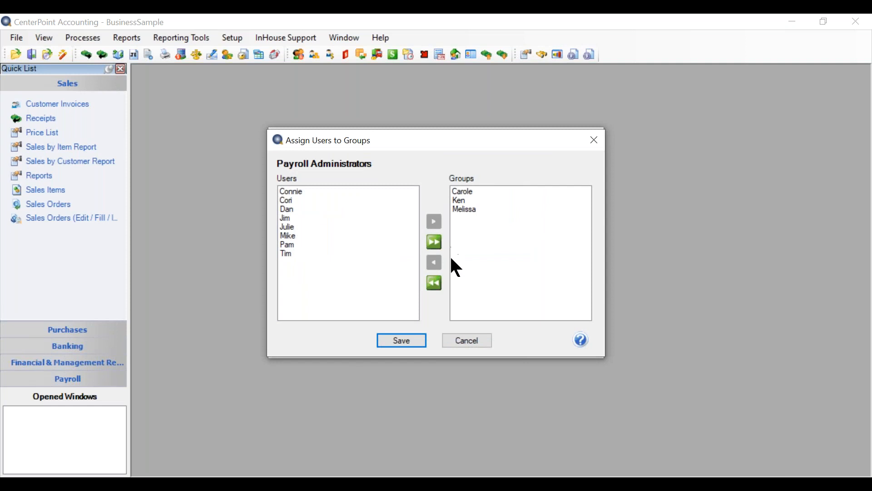
{"action": "left_click", "coordinate": [402, 341]}
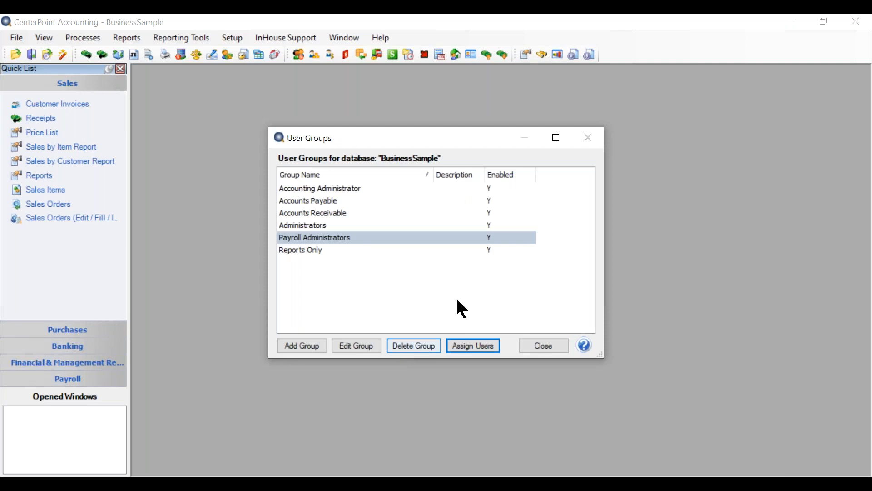
{"action": "left_click", "coordinate": [551, 344]}
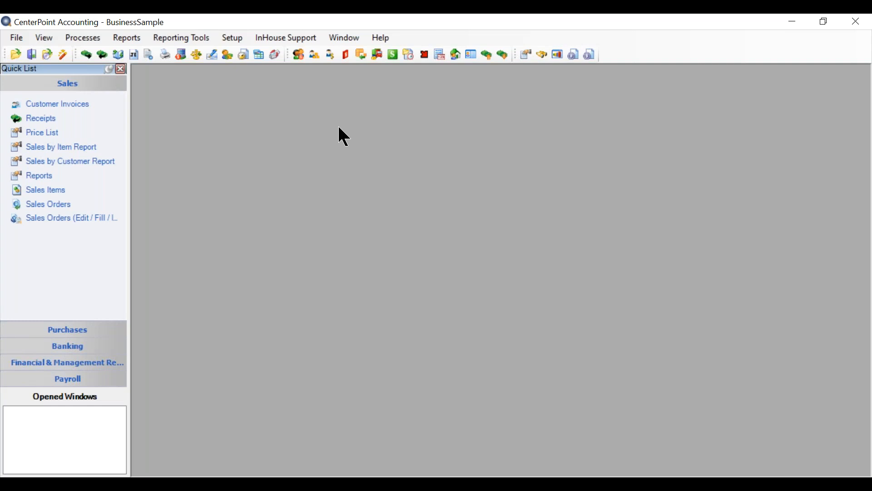
Open the security policy assignments for the database.
{"action": "left_click", "coordinate": [16, 38]}
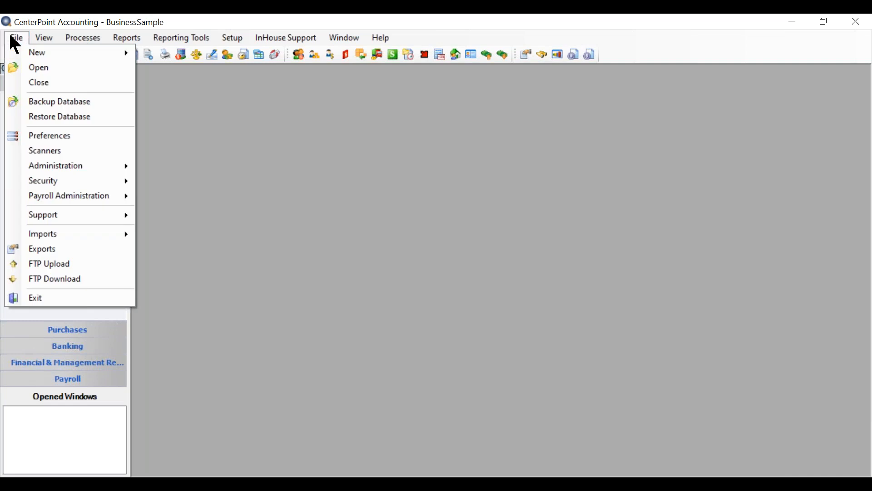
{"action": "mouse_move", "coordinate": [28, 180]}
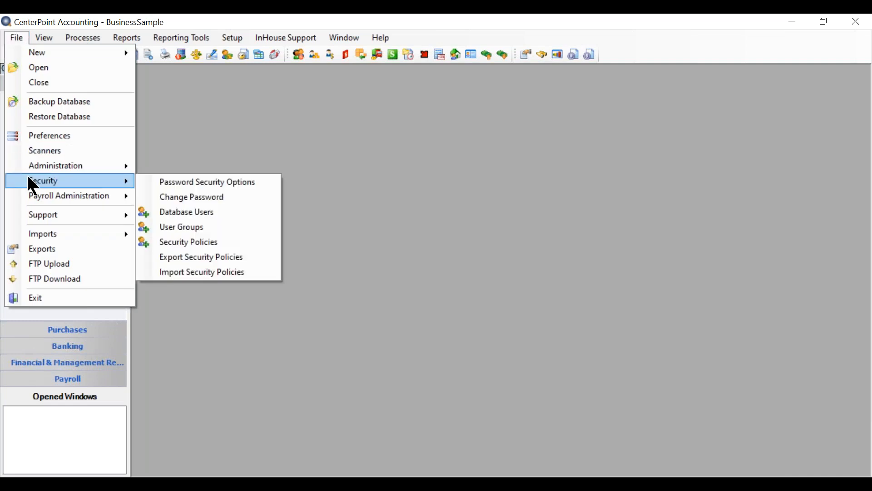
{"action": "left_click", "coordinate": [223, 252]}
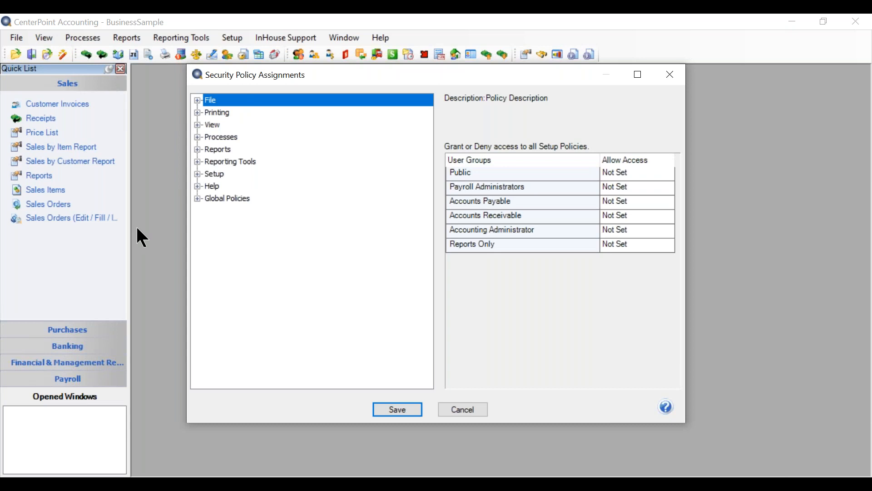
Examine which policy categories are listed under File and Processes in the policy tree.
{"action": "left_click", "coordinate": [198, 101]}
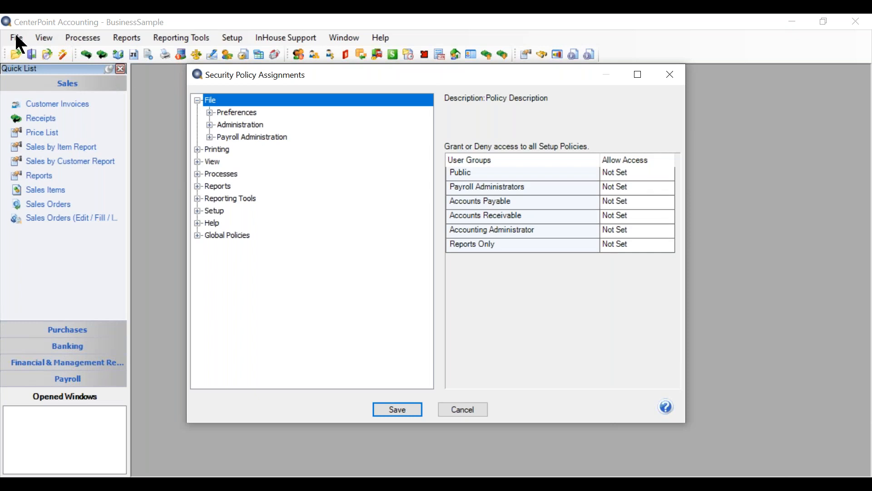
{"action": "left_click", "coordinate": [198, 174]}
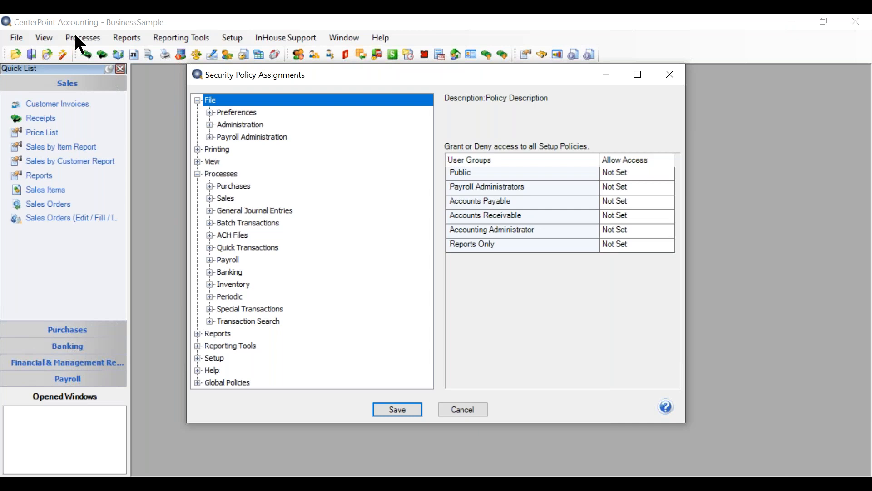
{"action": "left_click", "coordinate": [197, 174]}
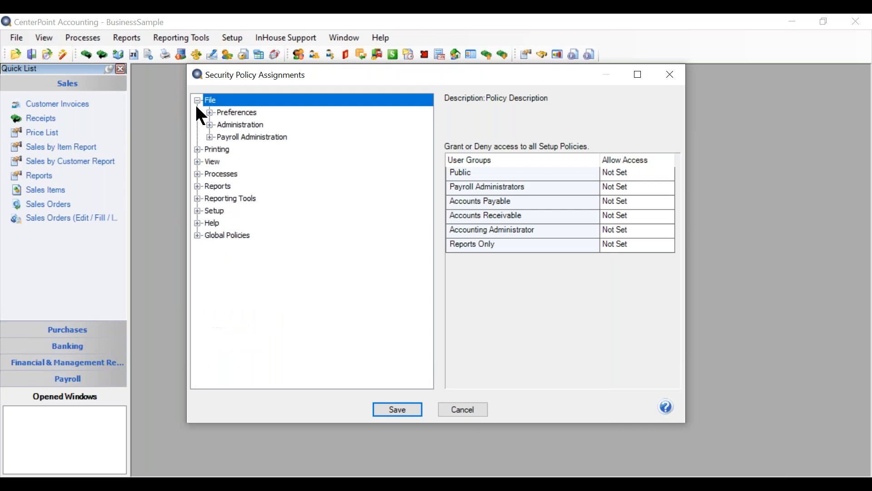
{"action": "left_click", "coordinate": [196, 99]}
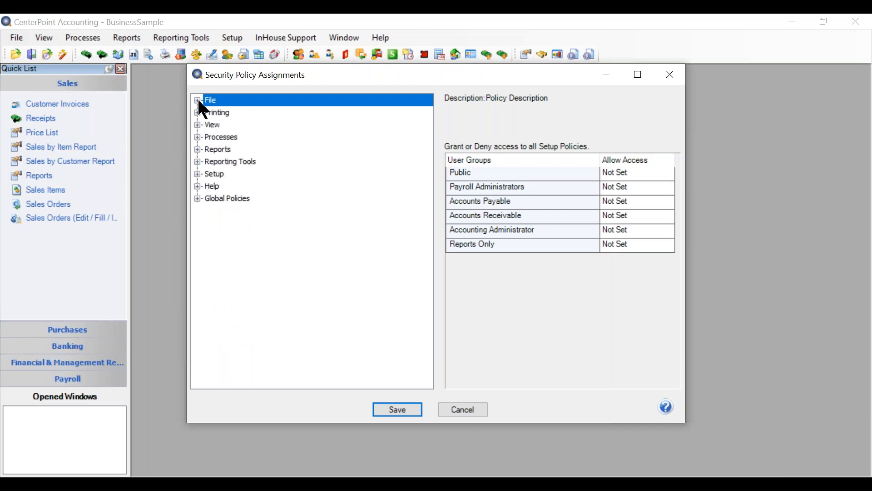
{"action": "left_click", "coordinate": [197, 100]}
{"action": "left_click", "coordinate": [229, 113]}
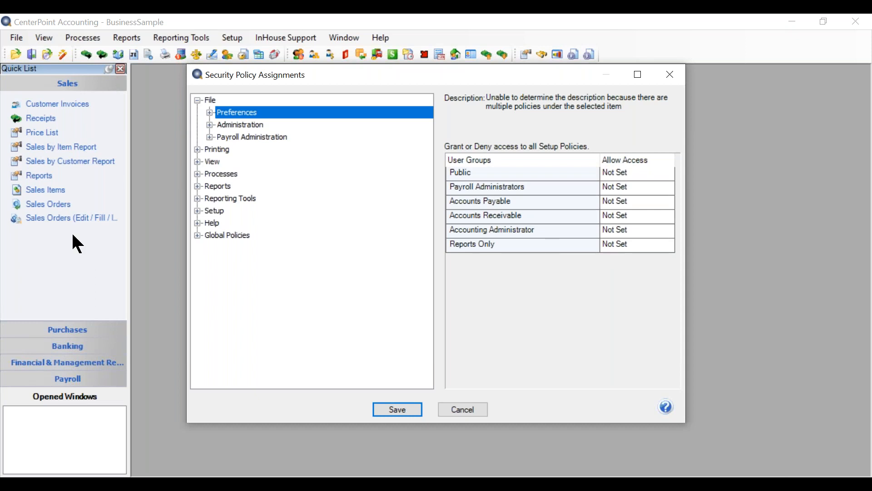
{"action": "left_click", "coordinate": [197, 100]}
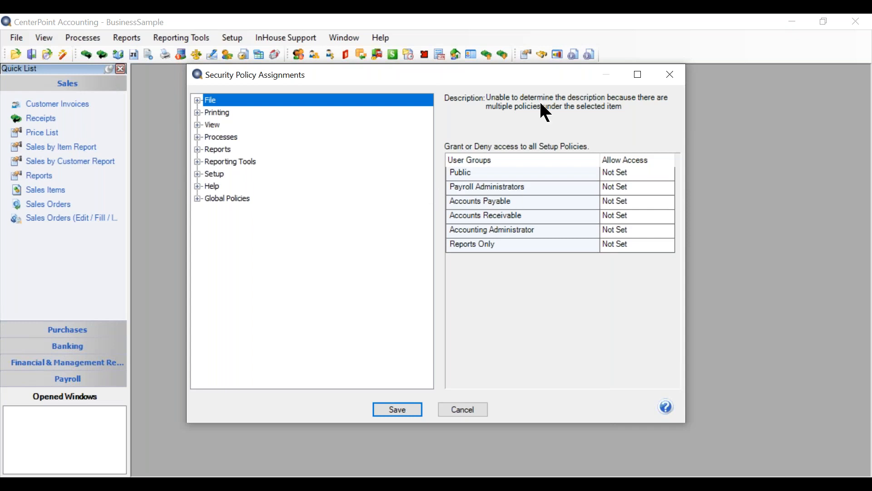
Expand the Payroll policies under Processes and review individual items such as Time Sheets, Calculate Paid Leave and Leave Adjustments.
{"action": "left_click", "coordinate": [197, 137]}
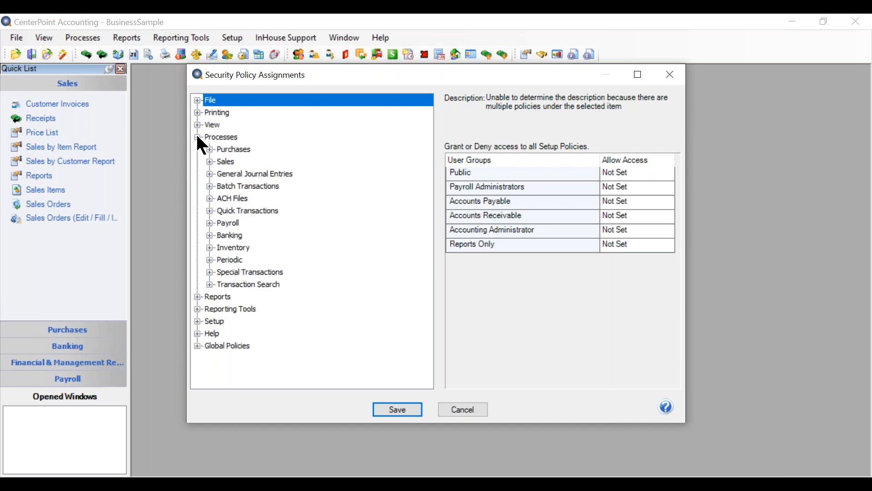
{"action": "left_click", "coordinate": [209, 223]}
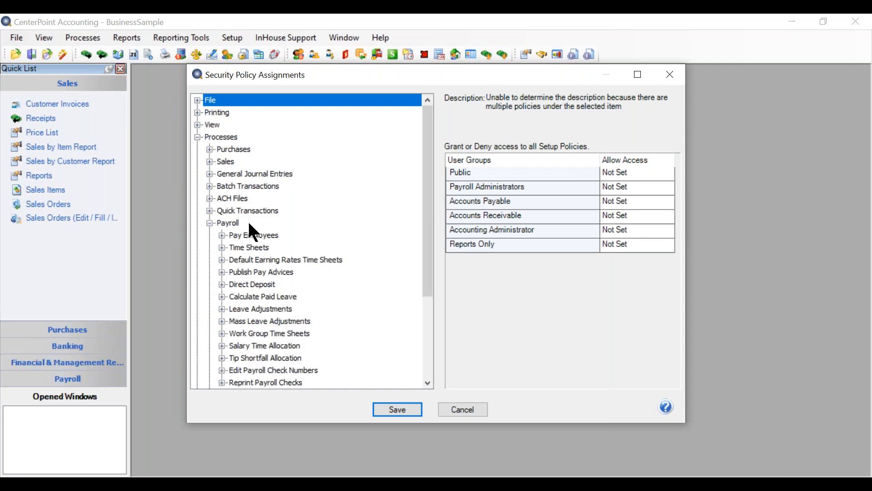
{"action": "scroll", "coordinate": [271, 227], "scroll_direction": "down", "scroll_amount": 1}
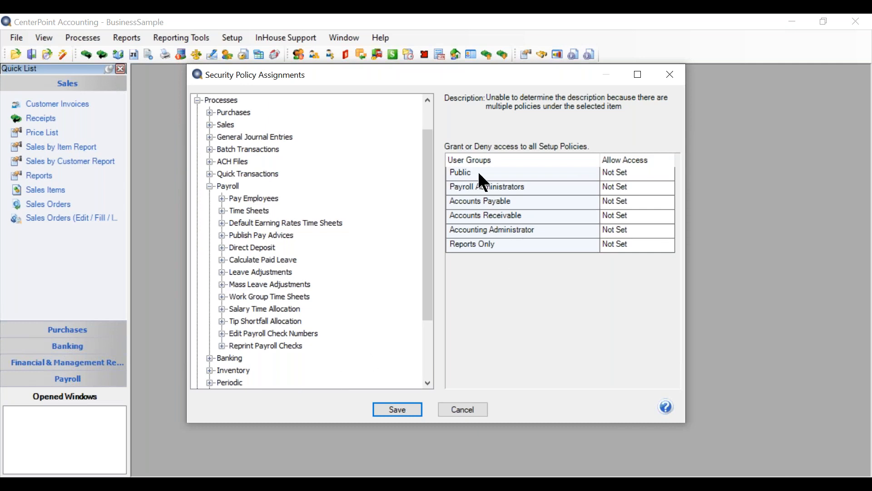
{"action": "left_click", "coordinate": [237, 198]}
{"action": "left_click", "coordinate": [239, 210]}
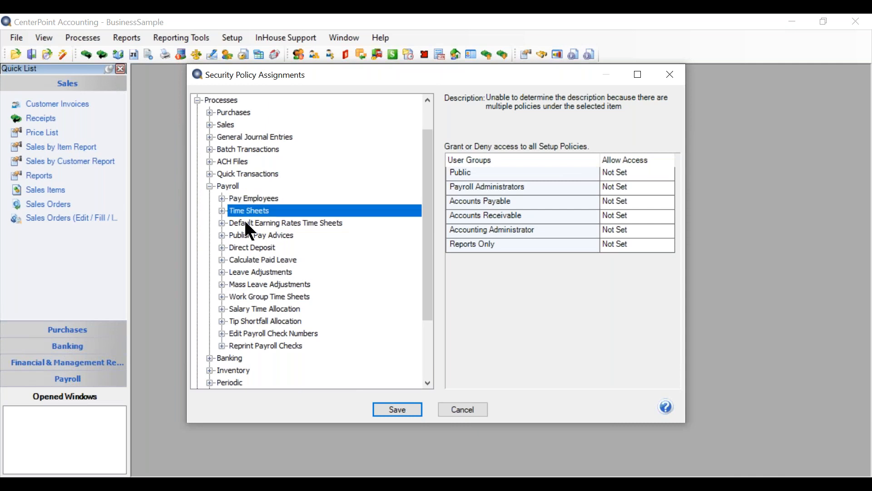
{"action": "left_click", "coordinate": [278, 236]}
{"action": "left_click", "coordinate": [269, 259]}
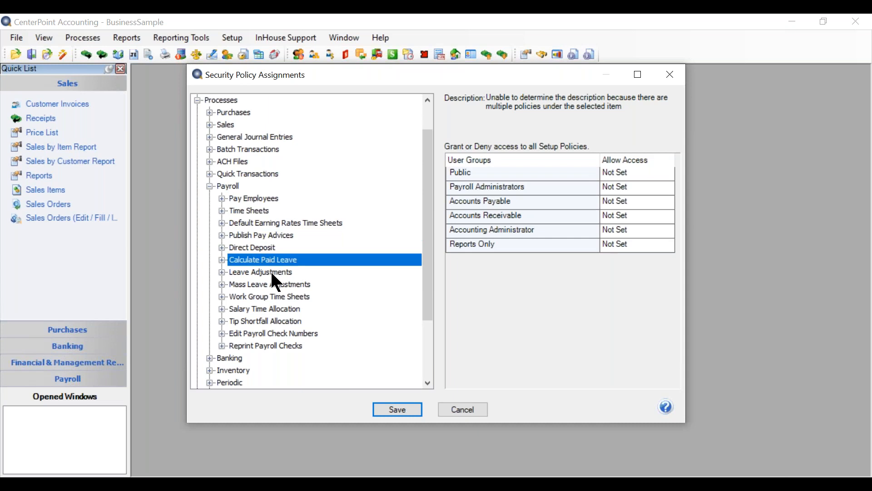
{"action": "left_click", "coordinate": [275, 273]}
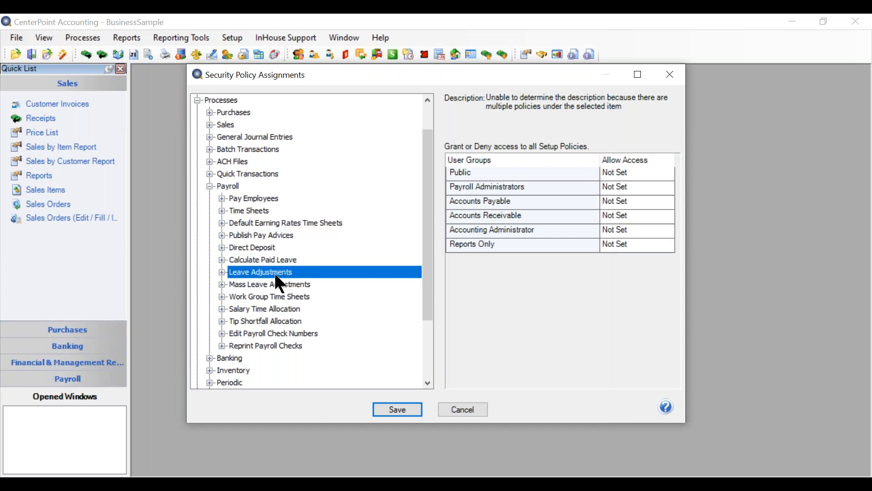
For the whole Payroll policy branch, set access to No for Public and Yes for Payroll Administrators.
{"action": "left_click", "coordinate": [227, 184]}
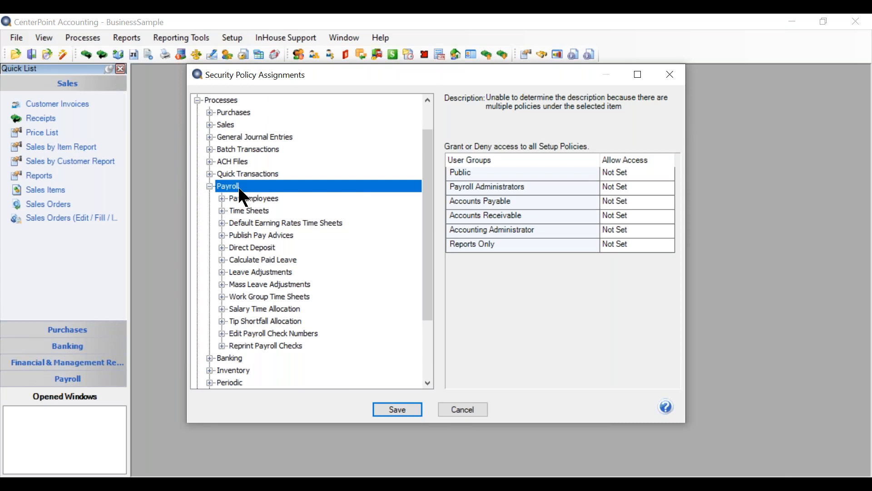
{"action": "left_click", "coordinate": [618, 170]}
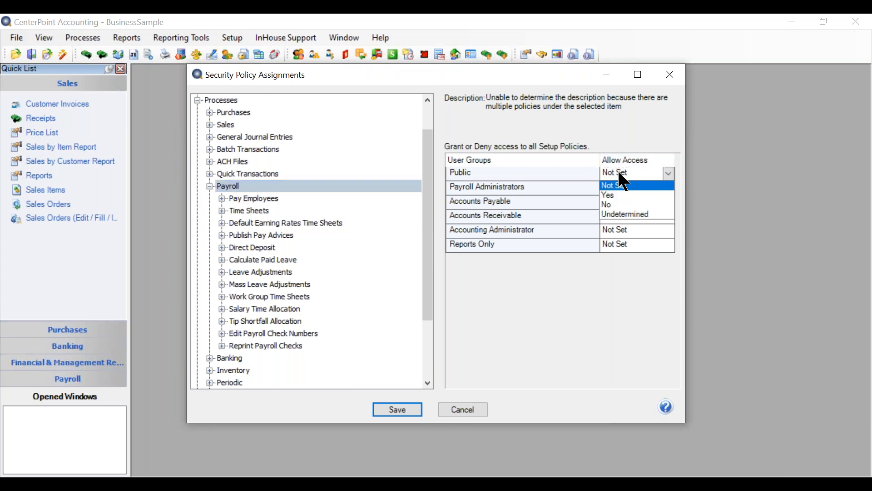
{"action": "left_click", "coordinate": [614, 204]}
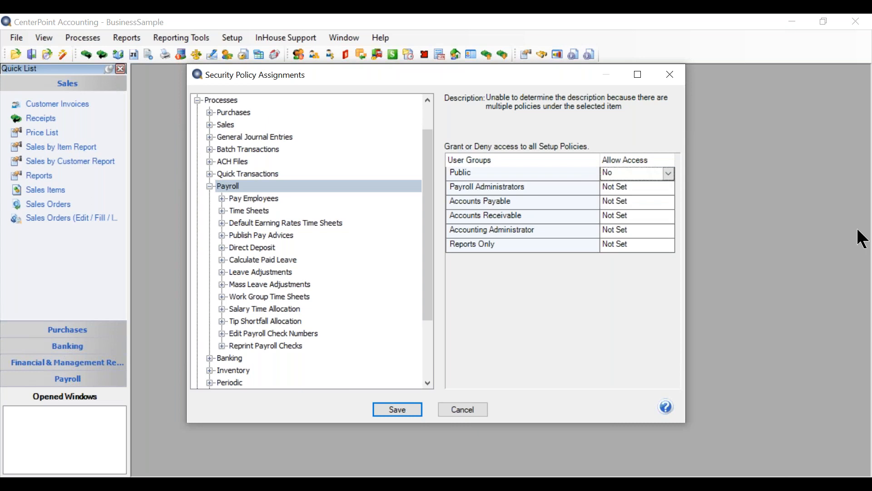
{"action": "left_click", "coordinate": [631, 186]}
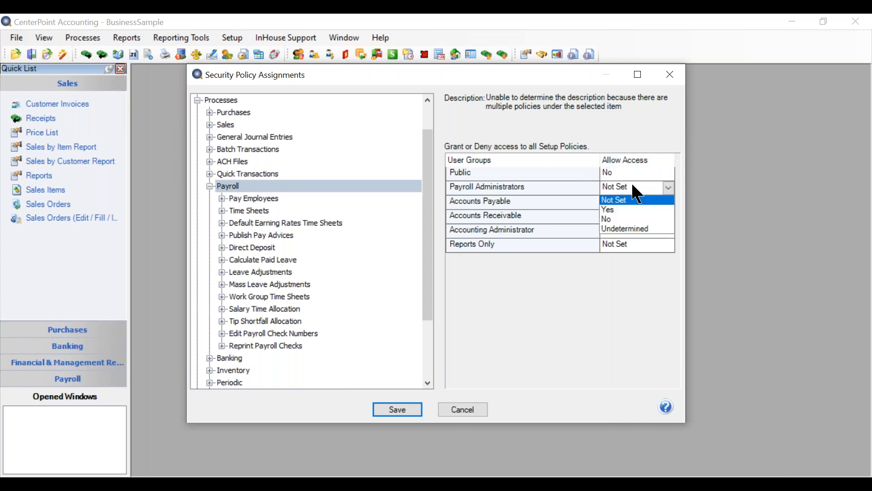
{"action": "left_click", "coordinate": [618, 210]}
Set Payroll access to No for Accounts Payable, Accounts Receivable, Accounting Administrator and Reports Only.
{"action": "left_click", "coordinate": [632, 203]}
{"action": "left_click", "coordinate": [632, 202]}
{"action": "left_click", "coordinate": [622, 233]}
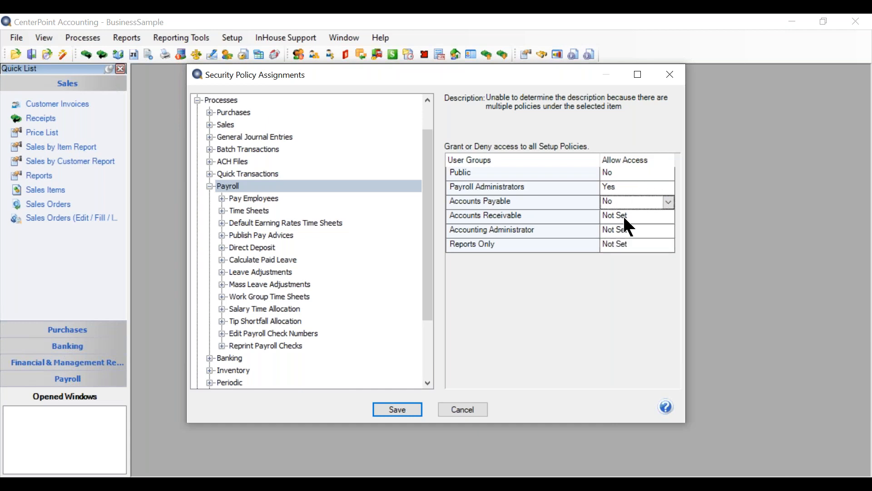
{"action": "left_click", "coordinate": [625, 218]}
{"action": "left_click", "coordinate": [614, 248]}
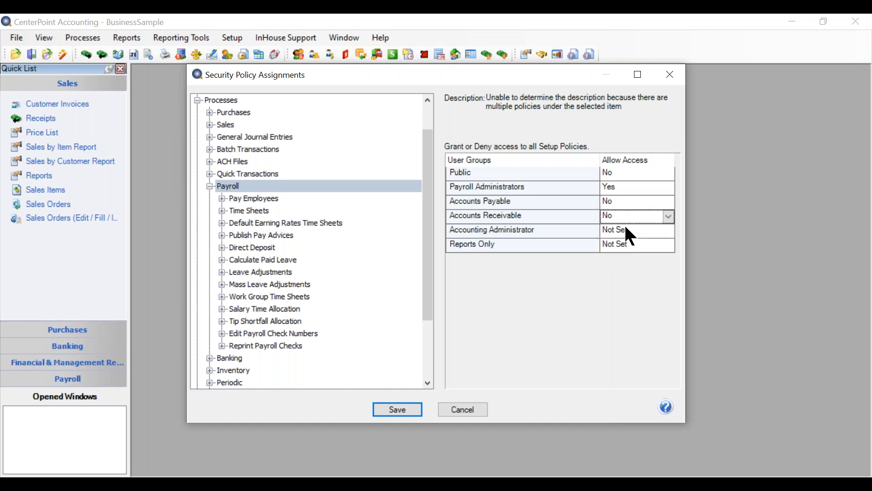
{"action": "left_click", "coordinate": [626, 231]}
{"action": "left_click", "coordinate": [609, 262]}
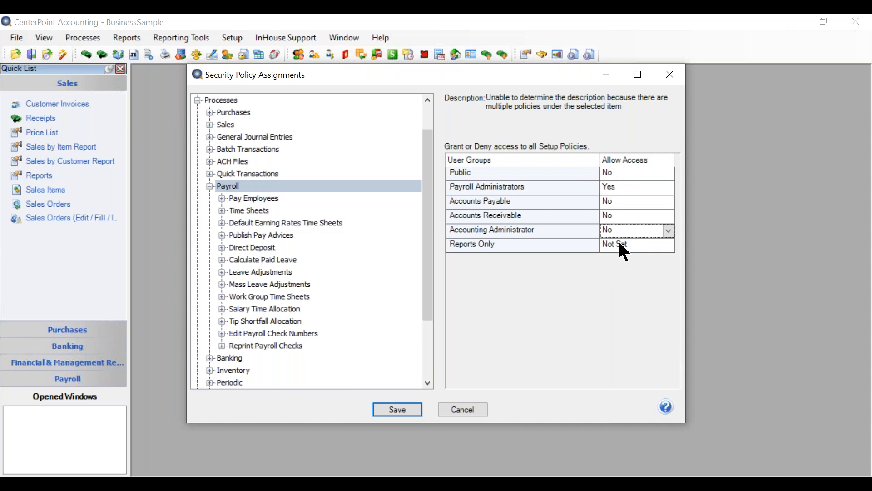
{"action": "left_click", "coordinate": [624, 247]}
{"action": "left_click", "coordinate": [608, 276]}
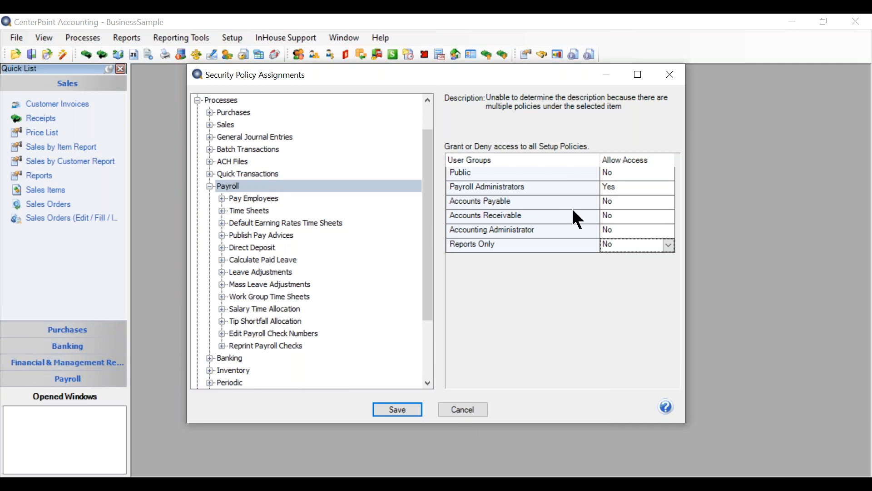
Check the group access settings for Payroll and its Pay Employees and Time Sheets policies.
{"action": "left_click", "coordinate": [230, 187]}
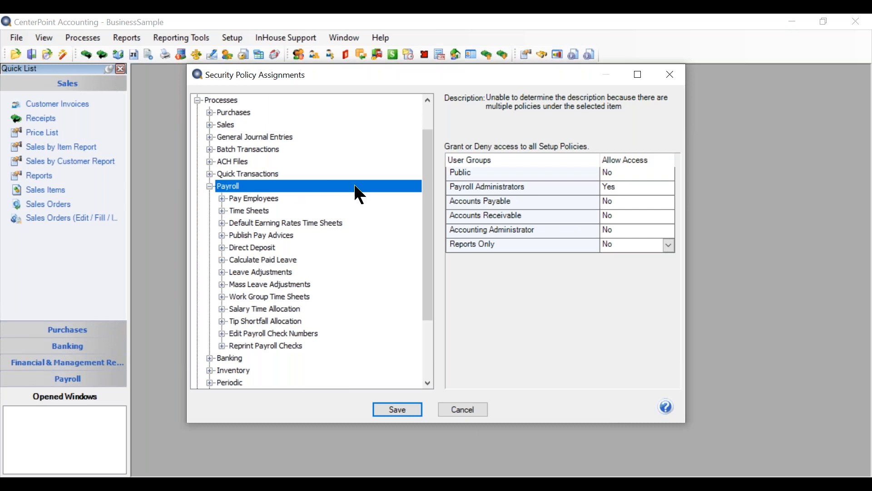
{"action": "left_click", "coordinate": [262, 200]}
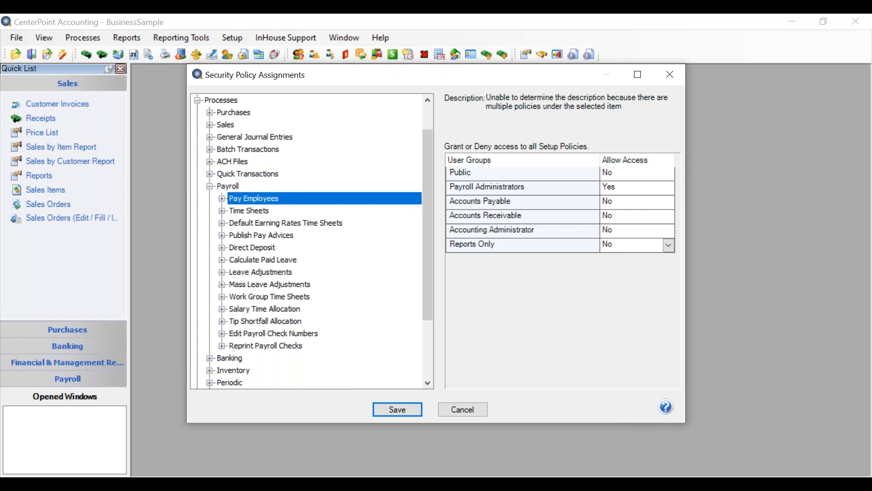
{"action": "left_click", "coordinate": [258, 211]}
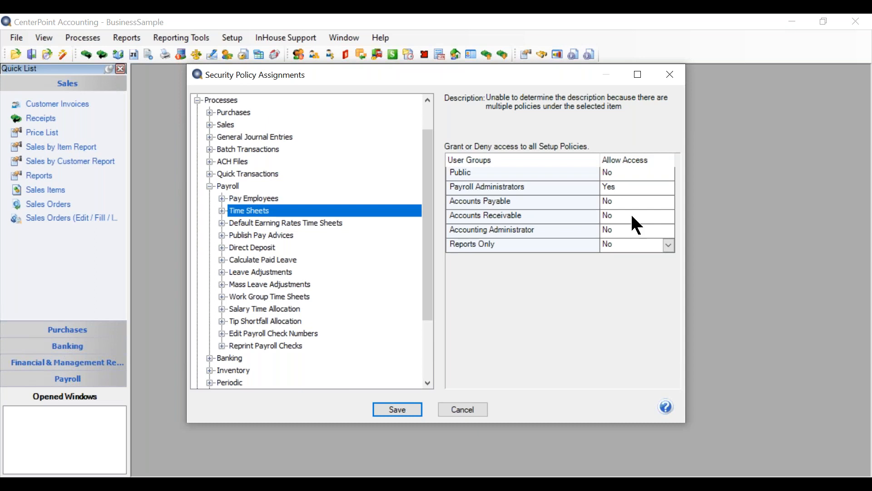
Check the group access settings for Default Earning Rates Time Sheets, Publish Pay Advices and the overall Payroll branch.
{"action": "left_click", "coordinate": [290, 224]}
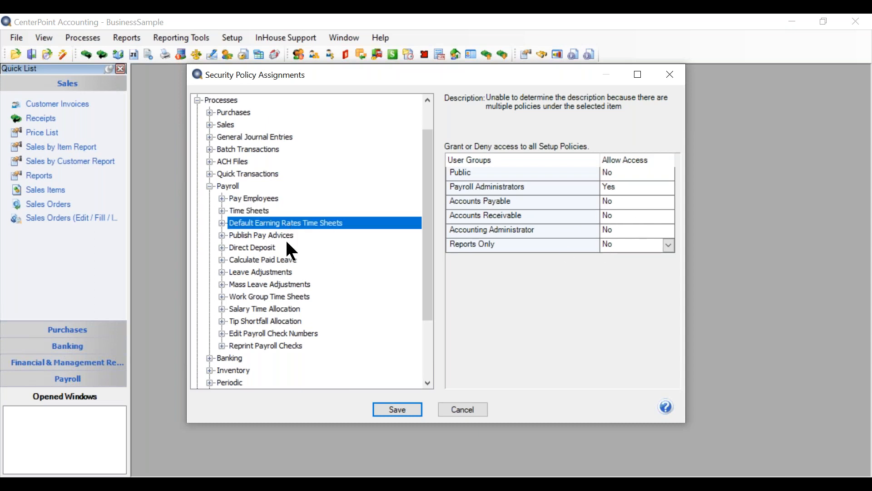
{"action": "left_click", "coordinate": [274, 233]}
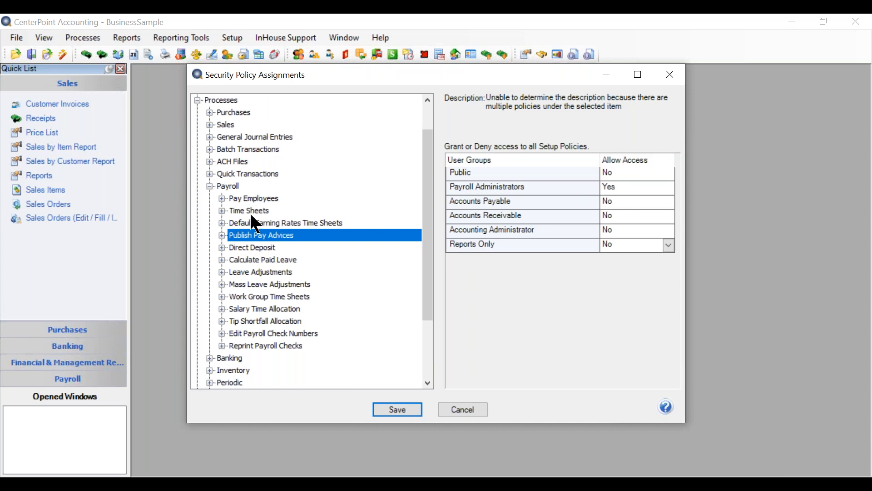
{"action": "left_click", "coordinate": [230, 185]}
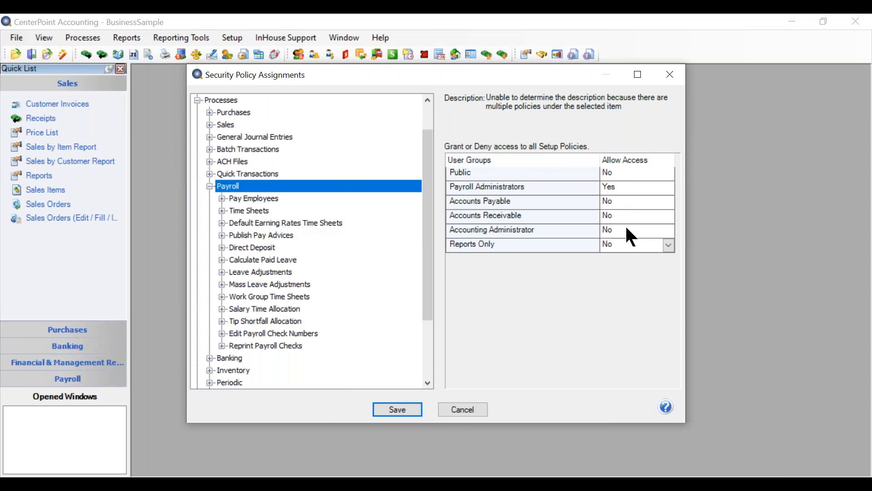
Set access to the Payroll Time Sheets policies to Yes for Accounts Payable.
{"action": "left_click", "coordinate": [251, 210]}
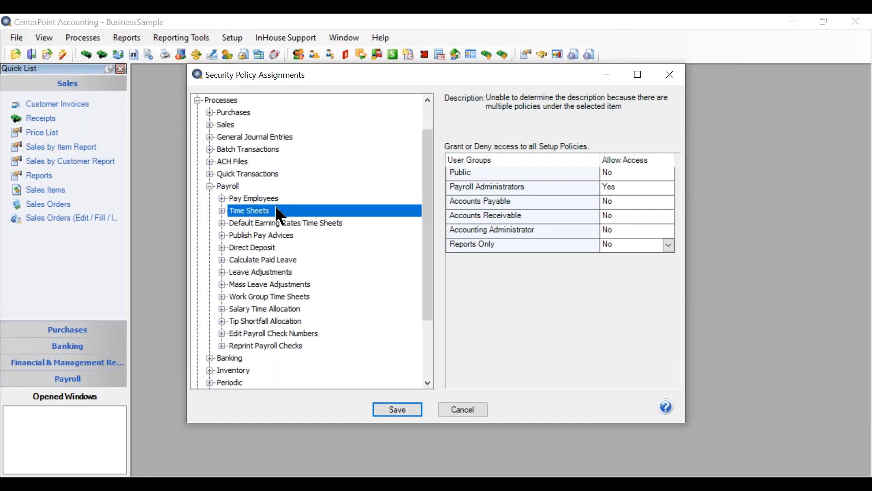
{"action": "left_click", "coordinate": [613, 200]}
{"action": "left_click", "coordinate": [613, 199]}
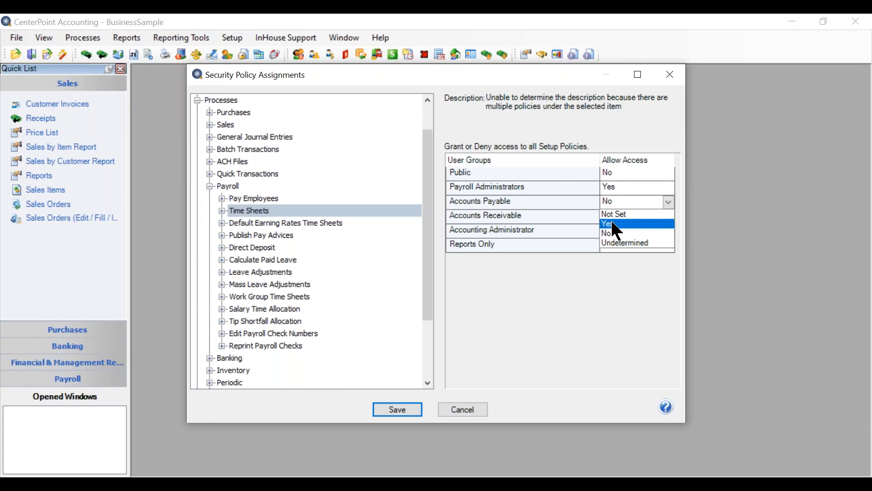
{"action": "left_click", "coordinate": [611, 216]}
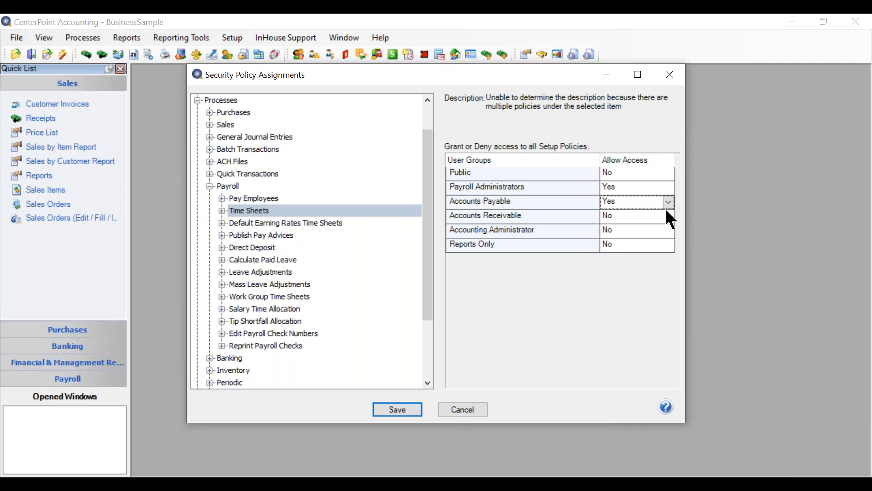
Under Time Sheets, set Access to Sensitive Data to No for Accounts Payable, and collapse the Payroll branch.
{"action": "left_click", "coordinate": [222, 211]}
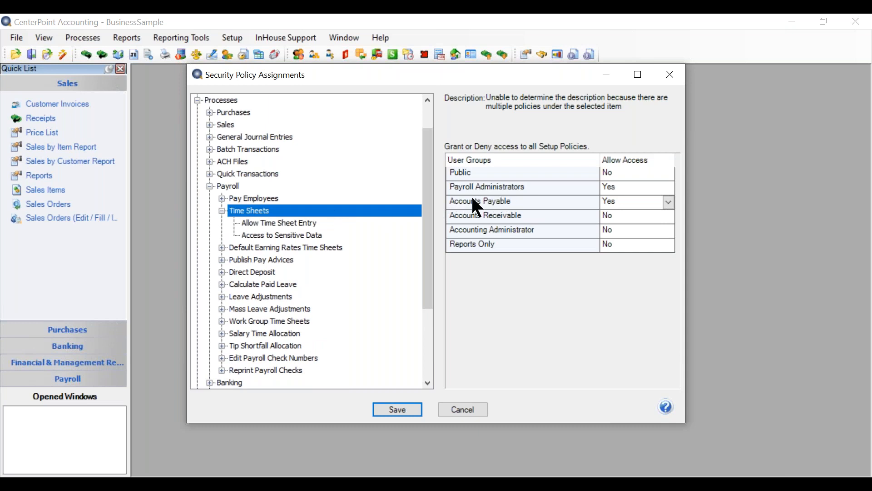
{"action": "left_click", "coordinate": [282, 221]}
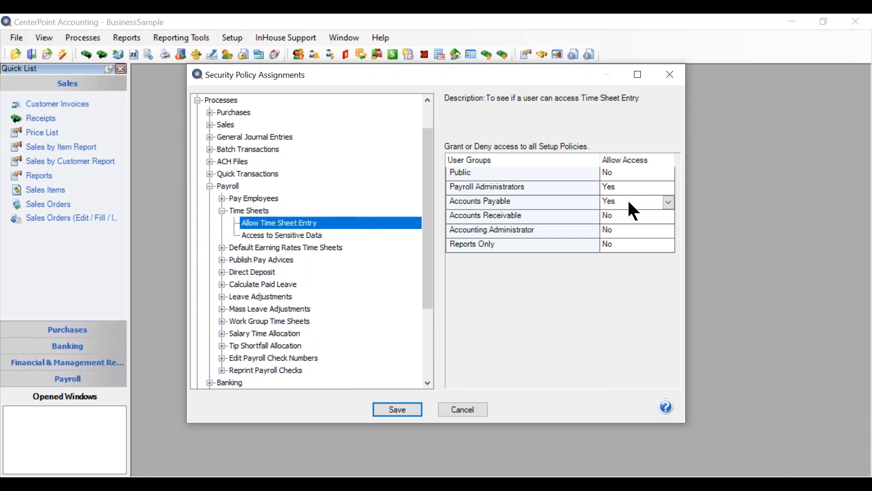
{"action": "left_click", "coordinate": [318, 235]}
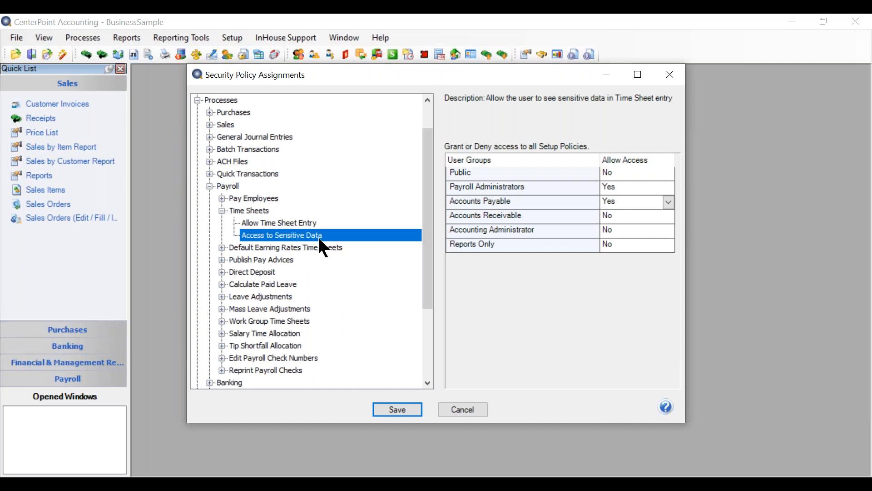
{"action": "left_click", "coordinate": [669, 202]}
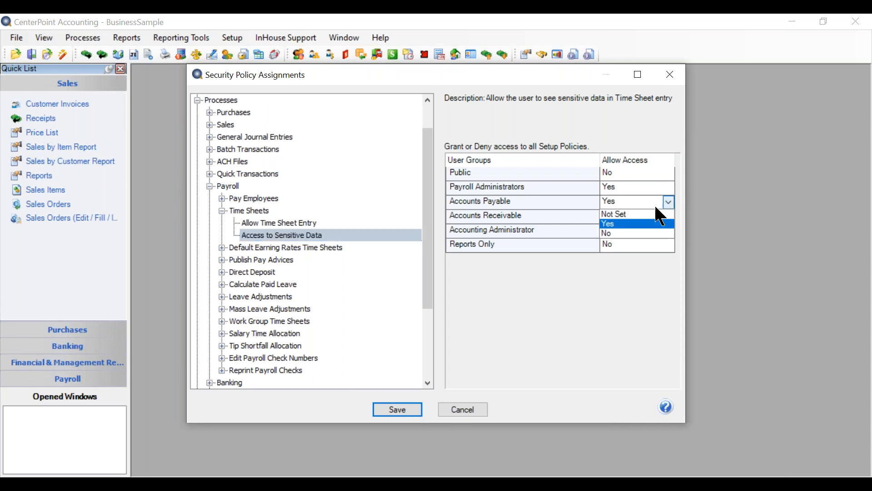
{"action": "left_click", "coordinate": [615, 234]}
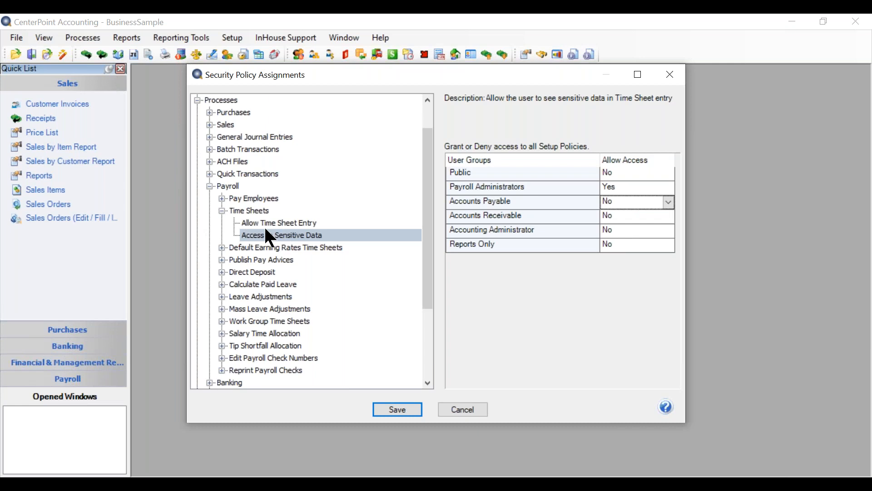
{"action": "left_click", "coordinate": [220, 211]}
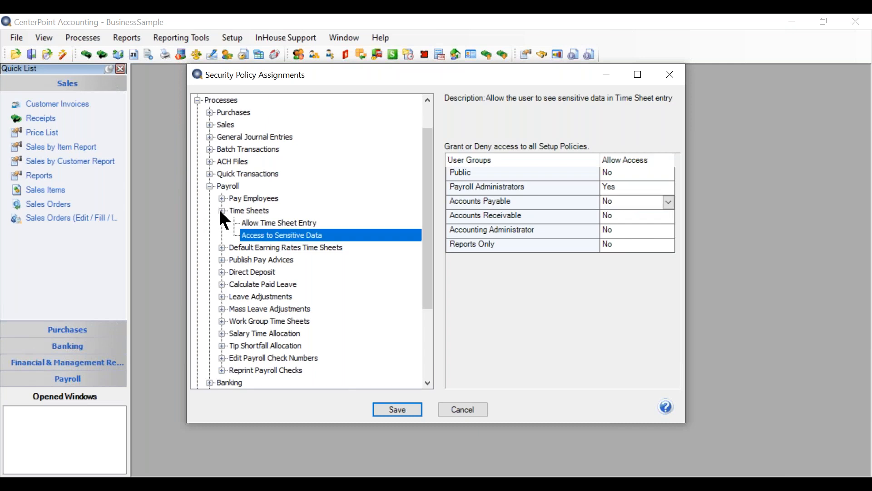
{"action": "left_click", "coordinate": [210, 186]}
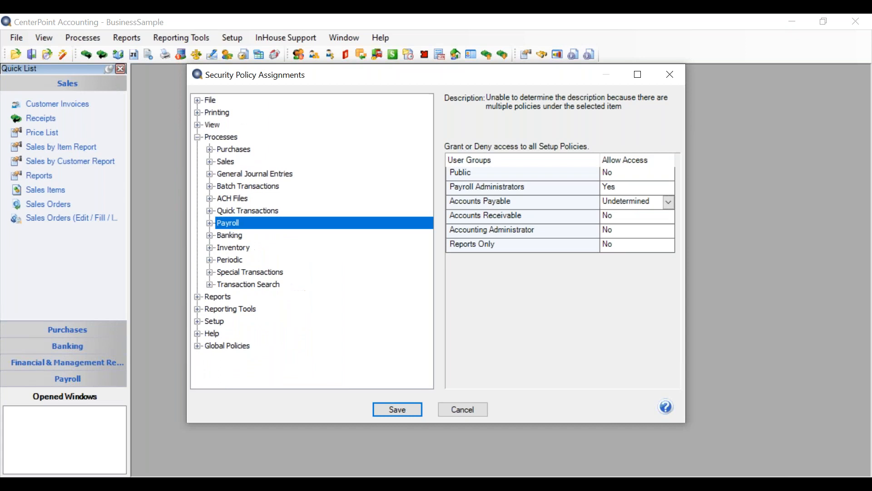
For the whole Purchases branch, set access to No for Public and Payroll Administrators and Yes for Accounts Payable.
{"action": "left_click", "coordinate": [222, 149]}
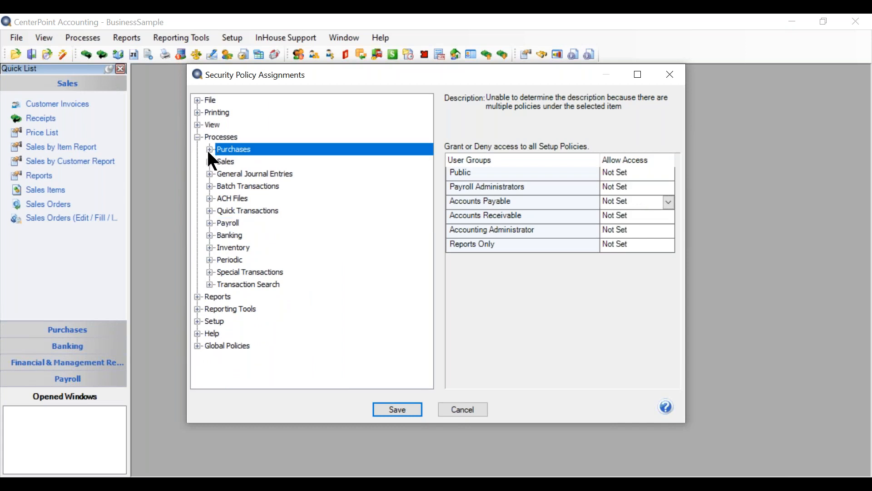
{"action": "left_click", "coordinate": [210, 149]}
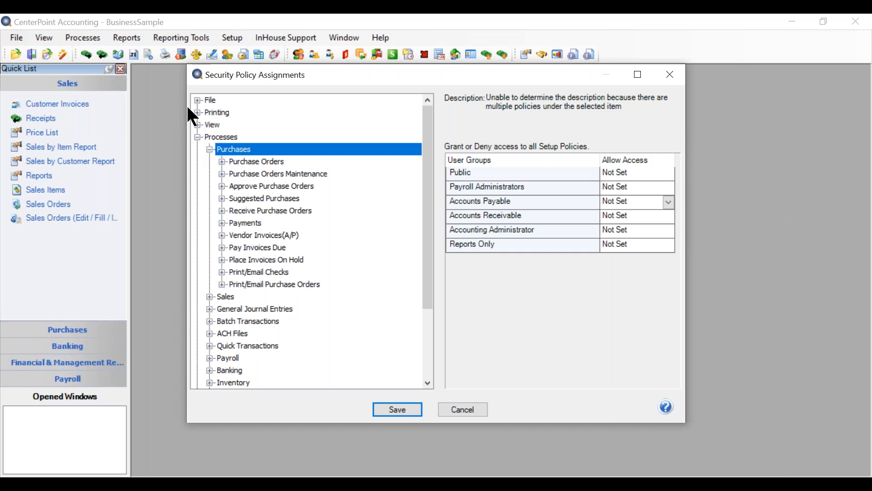
{"action": "left_click", "coordinate": [623, 173]}
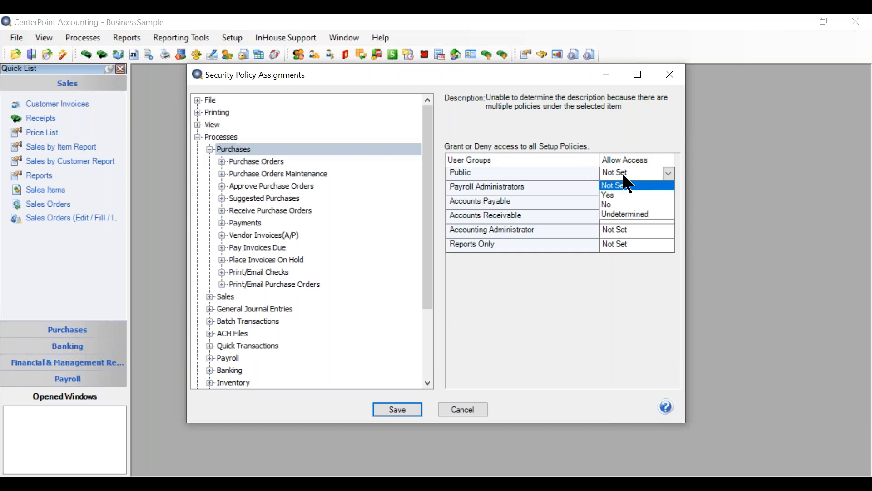
{"action": "left_click", "coordinate": [615, 205]}
{"action": "left_click", "coordinate": [646, 188]}
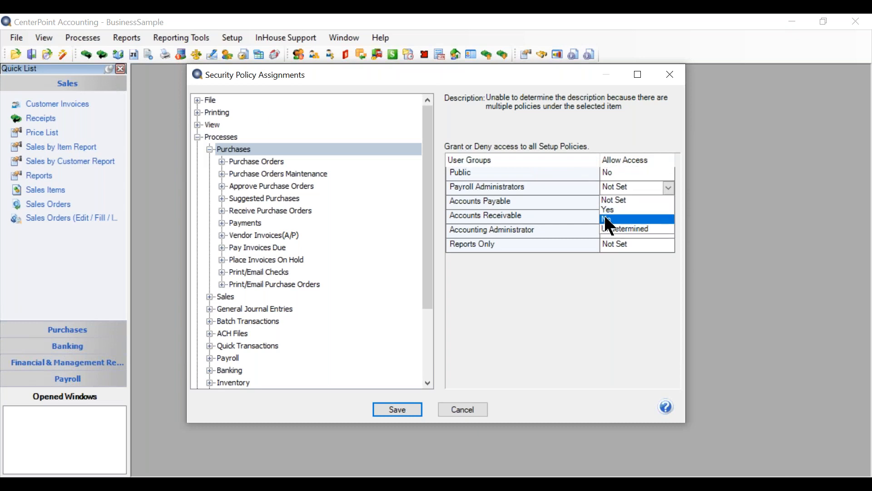
{"action": "left_click", "coordinate": [609, 219]}
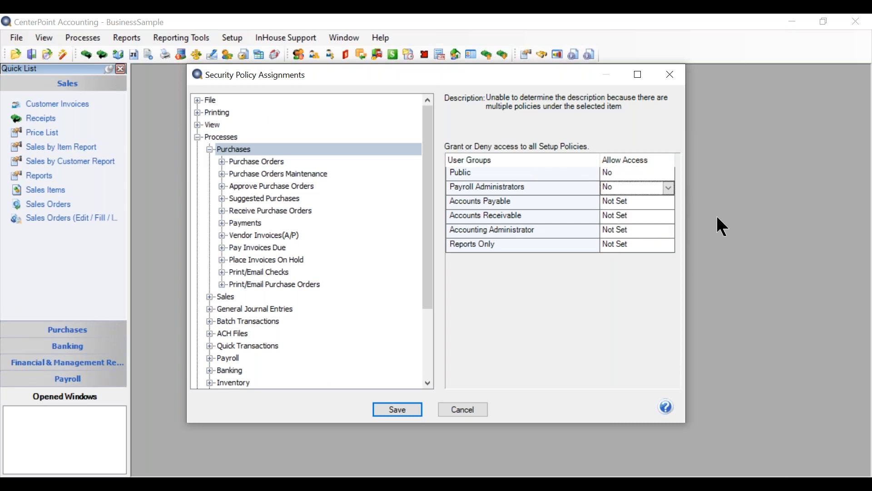
{"action": "left_click", "coordinate": [622, 201]}
{"action": "left_click", "coordinate": [609, 220]}
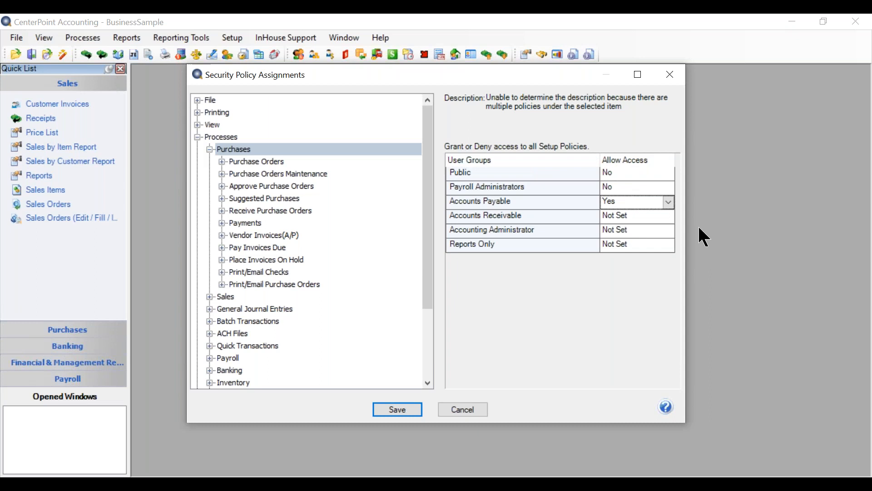
Set Purchases access to No for Accounts Receivable, Yes for Accounting Administrator and No for Reports Only.
{"action": "left_click", "coordinate": [622, 215]}
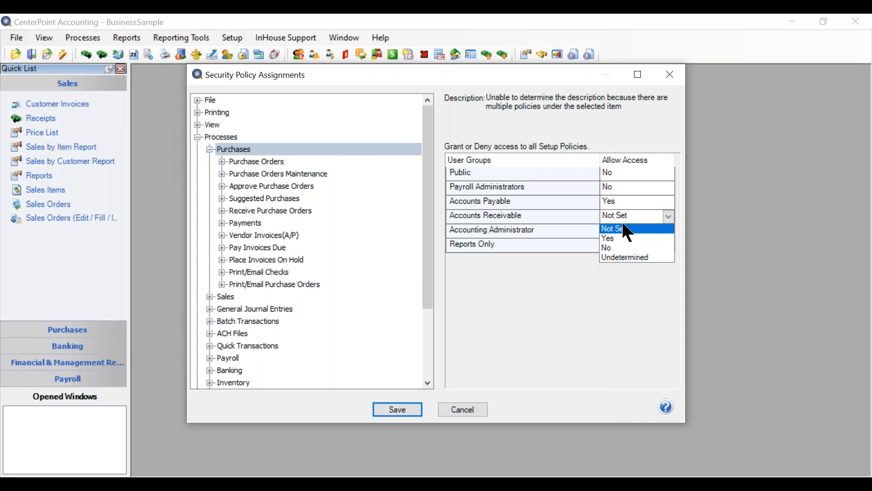
{"action": "left_click", "coordinate": [613, 247]}
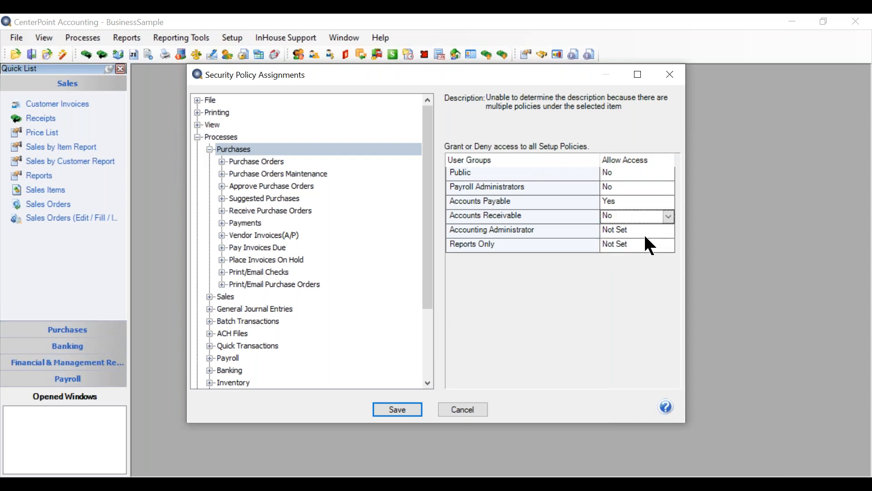
{"action": "left_click", "coordinate": [612, 226]}
{"action": "left_click", "coordinate": [611, 252]}
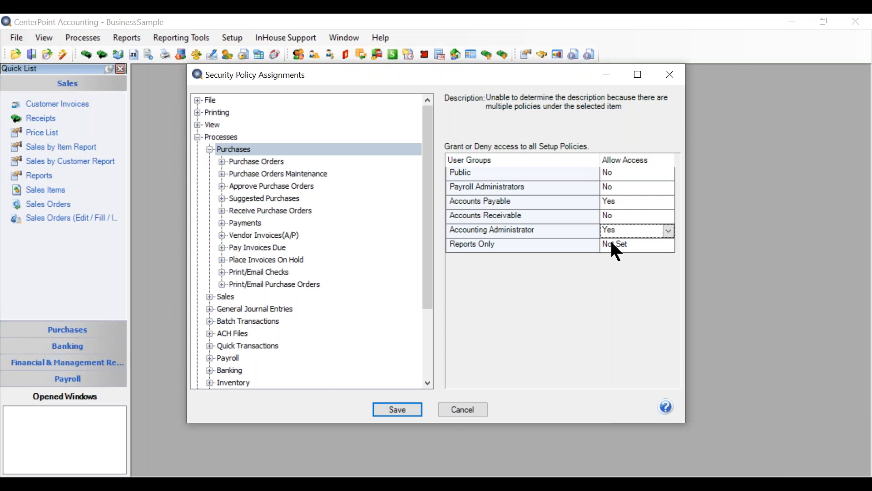
{"action": "left_click", "coordinate": [612, 243]}
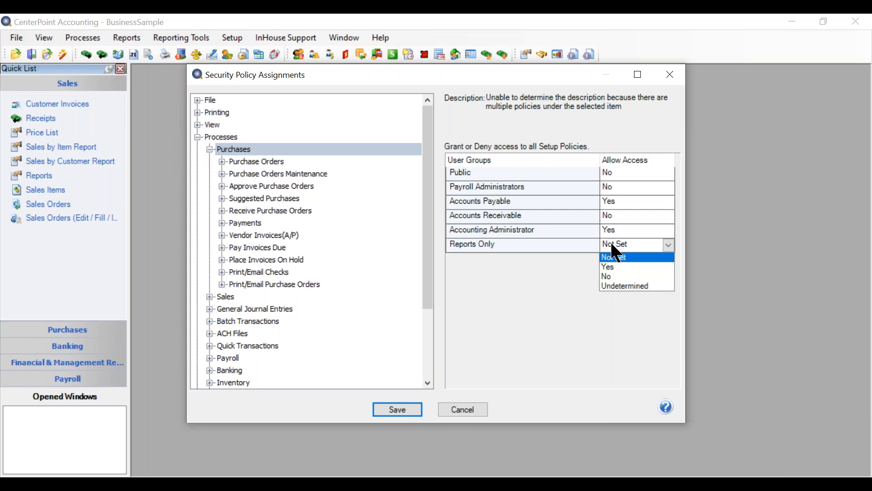
{"action": "left_click", "coordinate": [613, 277]}
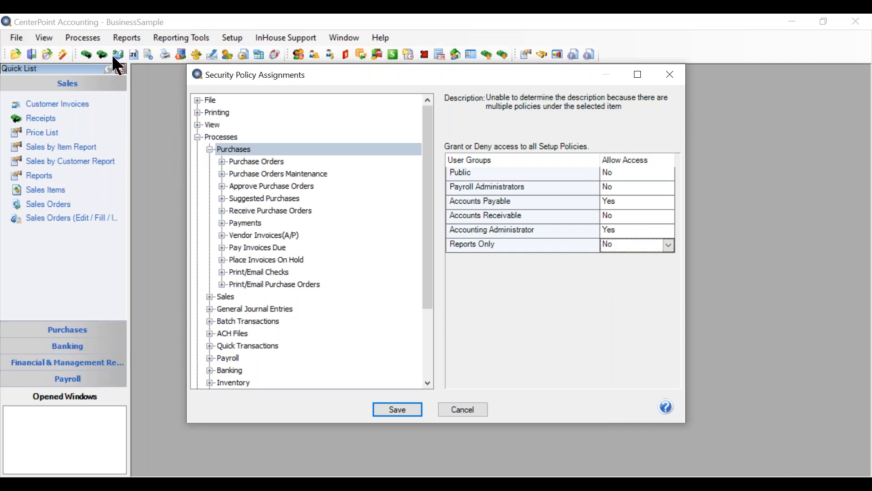
Check the group access on Purchases items such as Purchase Orders, Suggested Purchases and Receive Purchase Orders.
{"action": "left_click", "coordinate": [256, 161]}
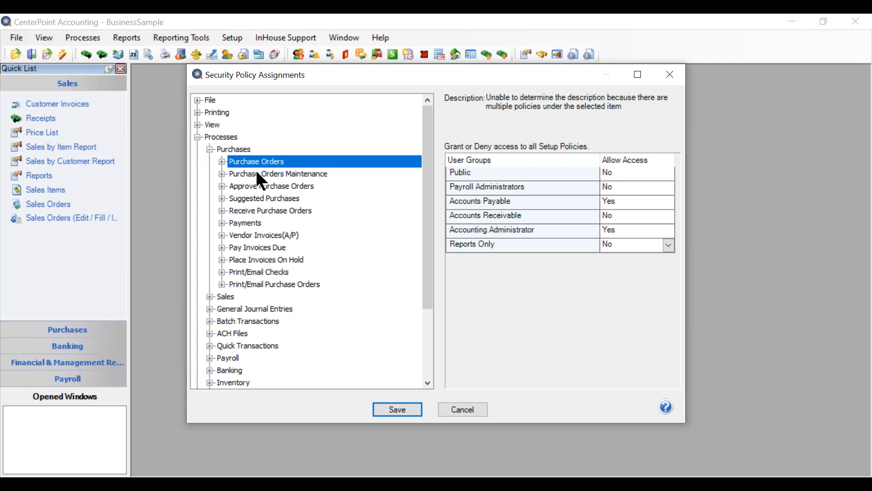
{"action": "left_click", "coordinate": [256, 173]}
{"action": "left_click", "coordinate": [258, 198]}
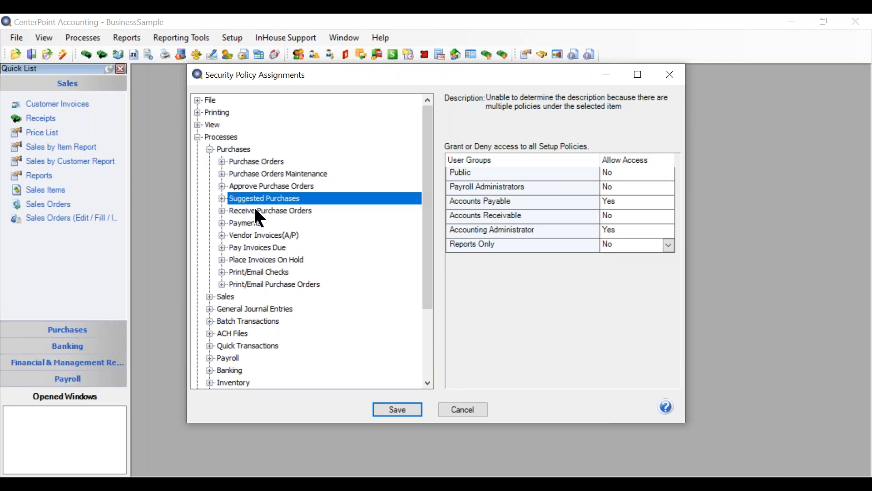
{"action": "left_click", "coordinate": [255, 211]}
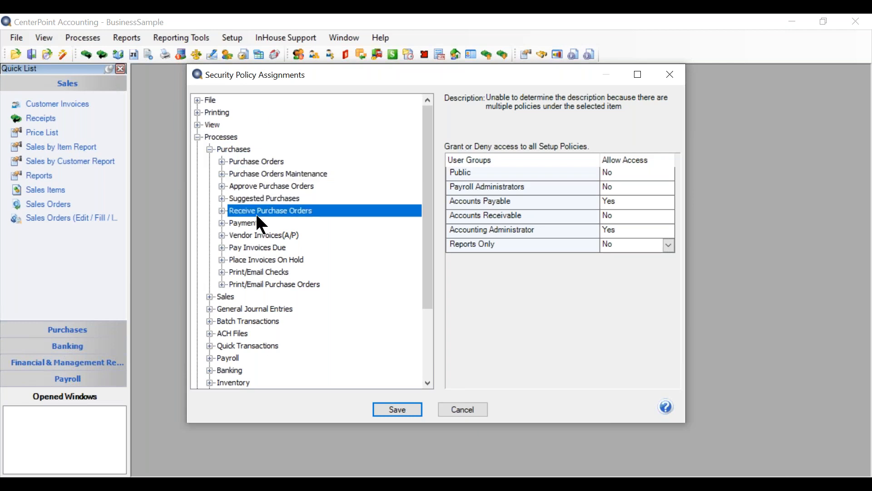
Expand Payments under Purchases and review group access for the Allow Add, Allow Delete and Allow Edit Payments policies.
{"action": "left_click", "coordinate": [222, 223]}
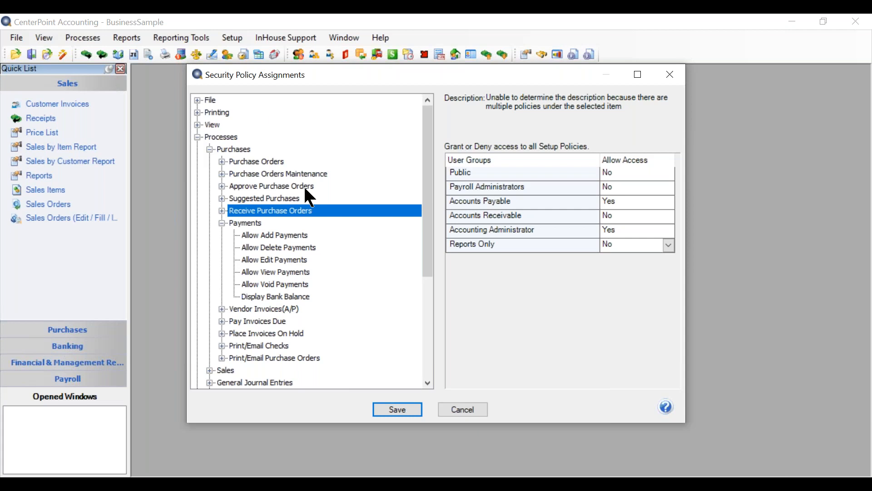
{"action": "left_click", "coordinate": [246, 222]}
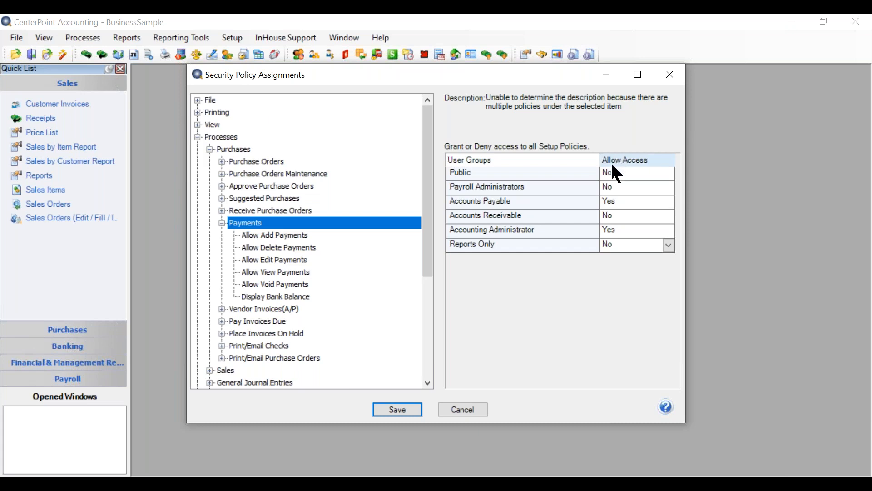
{"action": "left_click", "coordinate": [257, 235]}
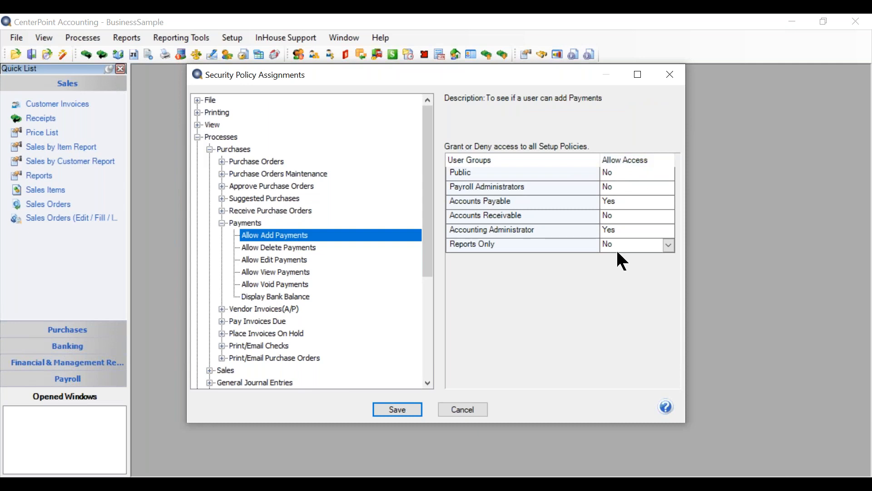
{"action": "left_click", "coordinate": [296, 248]}
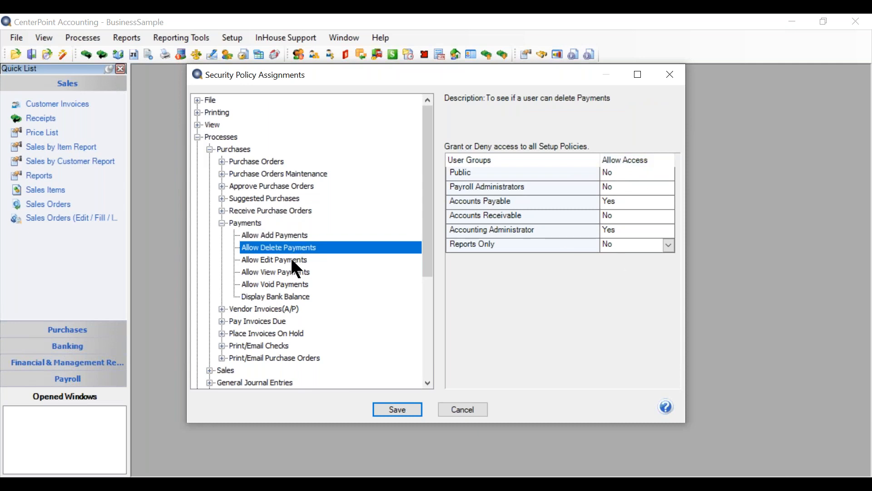
{"action": "left_click", "coordinate": [291, 259]}
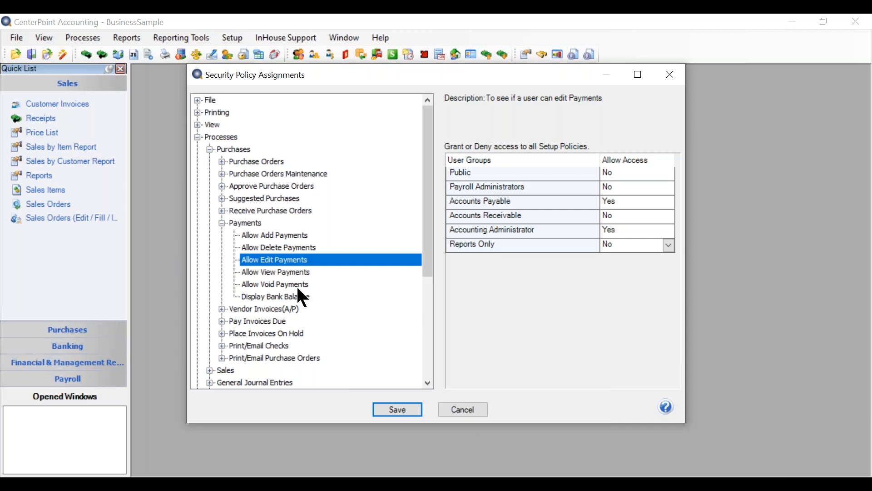
Set the Allow View Payments policy to Yes for Reports Only, and check the Allow Void Payments policy.
{"action": "left_click", "coordinate": [296, 272]}
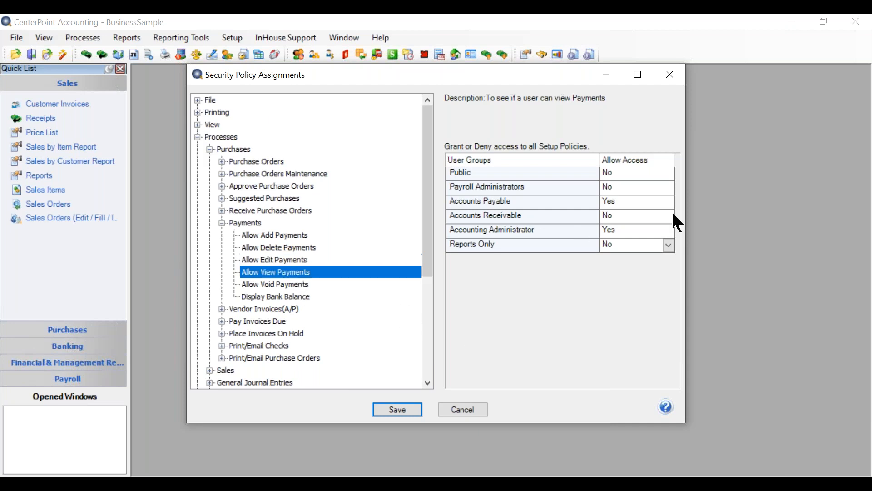
{"action": "left_click", "coordinate": [610, 245]}
{"action": "left_click", "coordinate": [618, 274]}
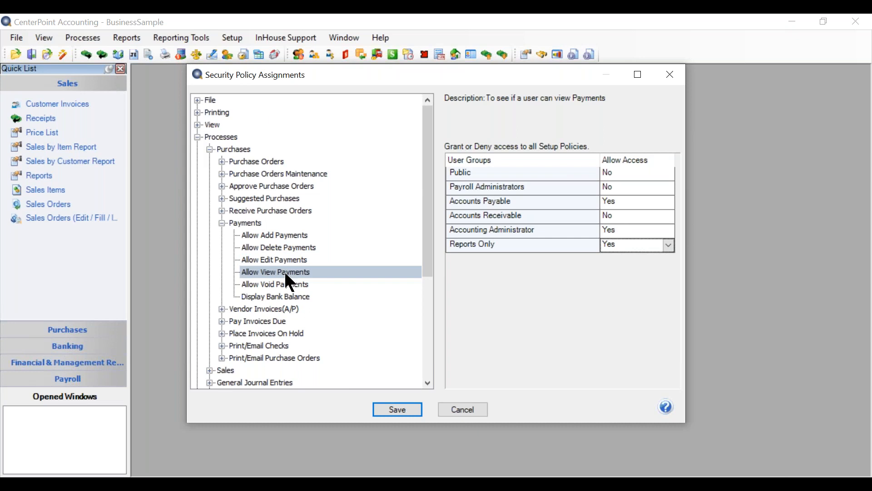
{"action": "left_click", "coordinate": [267, 284]}
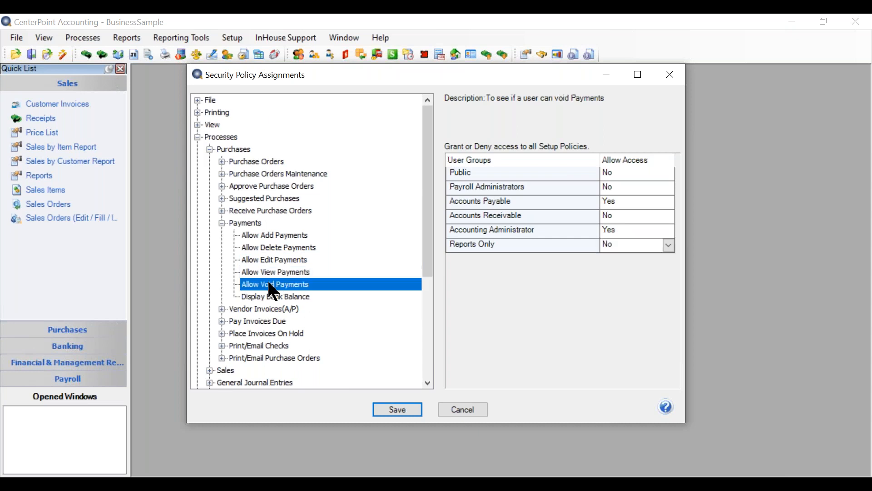
Check the group access on the Allow Edit, Allow Delete and Allow Add Payments and Display Bank Balance policies, and collapse Processes.
{"action": "left_click", "coordinate": [274, 260]}
{"action": "left_click", "coordinate": [282, 248]}
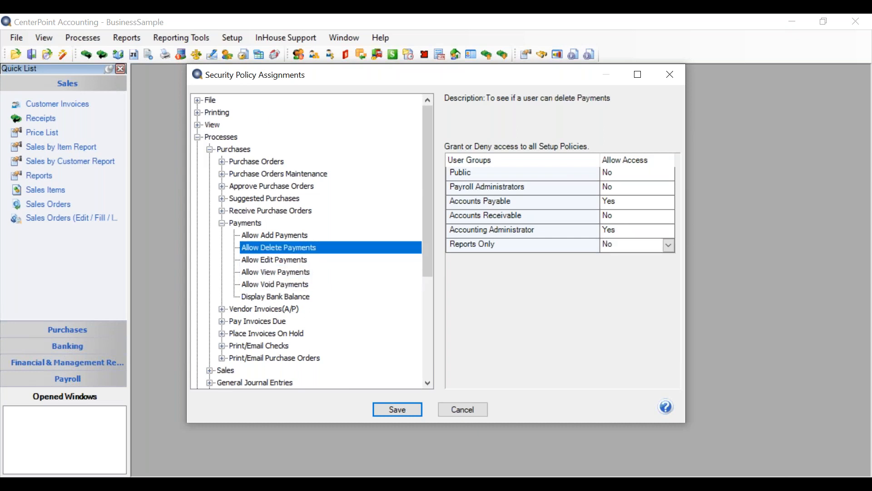
{"action": "key", "text": "Up"}
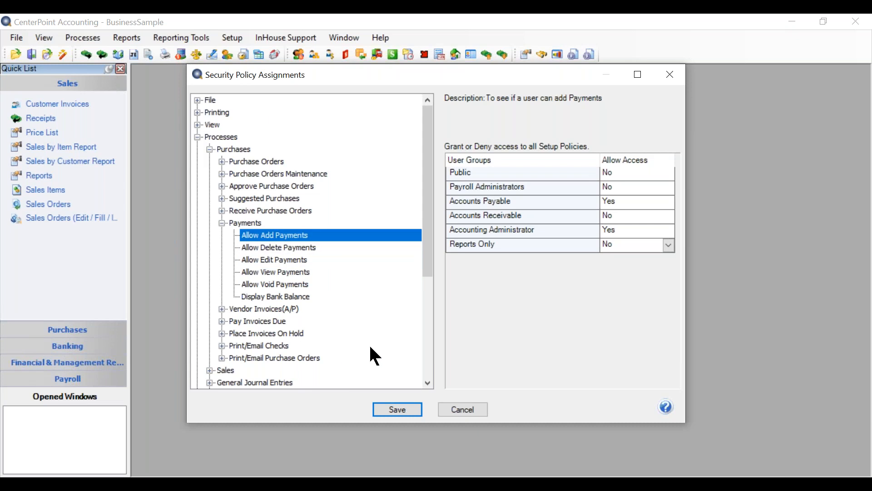
{"action": "left_click", "coordinate": [276, 296]}
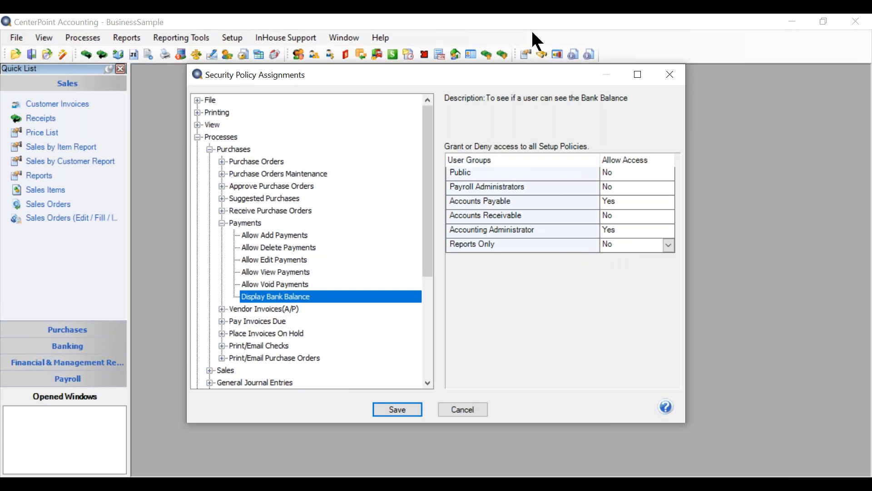
{"action": "left_click", "coordinate": [221, 223]}
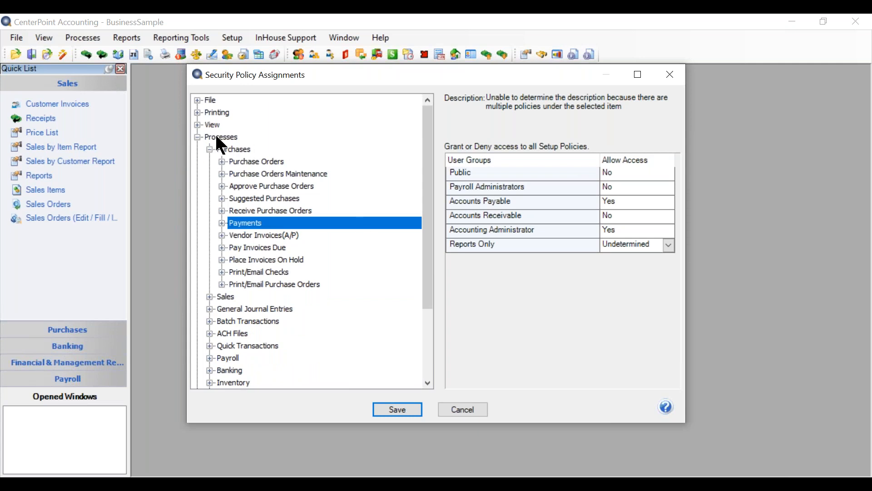
{"action": "left_click", "coordinate": [198, 137]}
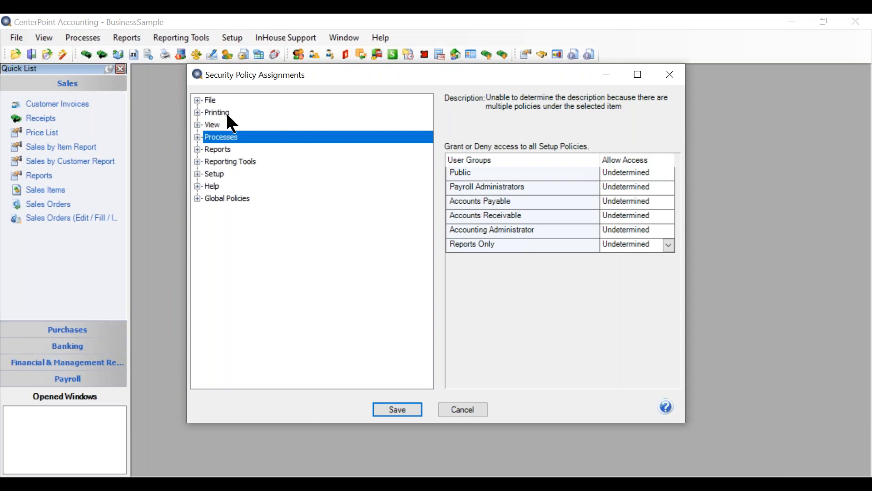
Examine the Printing policies, including group access for Allow Print Checks, and expand the File policy category.
{"action": "left_click", "coordinate": [197, 112]}
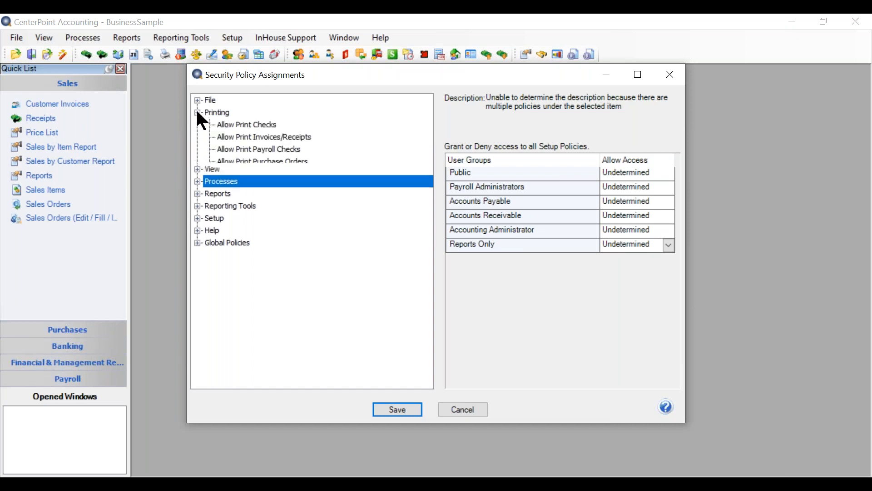
{"action": "left_click", "coordinate": [240, 124]}
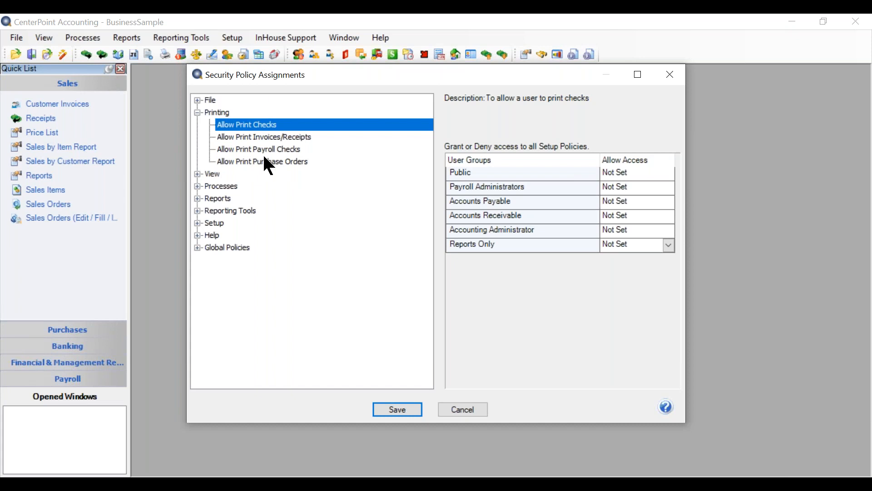
{"action": "left_click", "coordinate": [197, 100]}
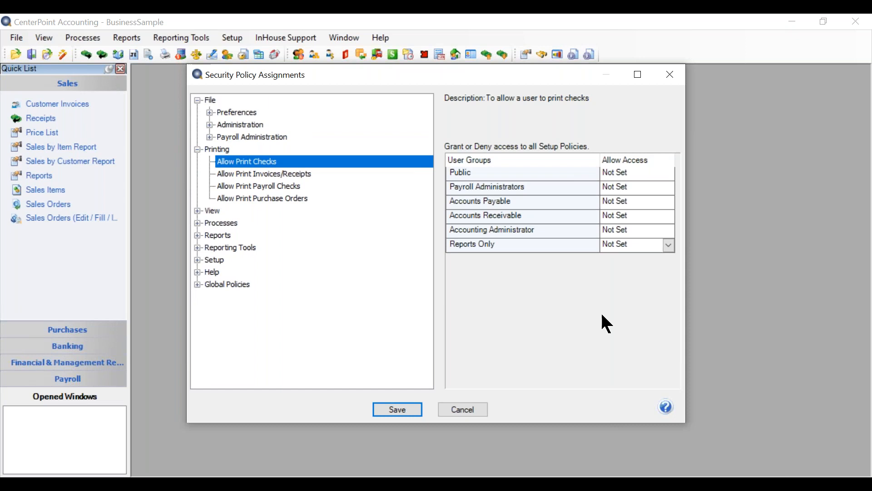
Examine the policy categories under Reports, going through Transaction Reports and Payments down to the Payments Journal (Summary) access policy.
{"action": "left_click", "coordinate": [197, 235]}
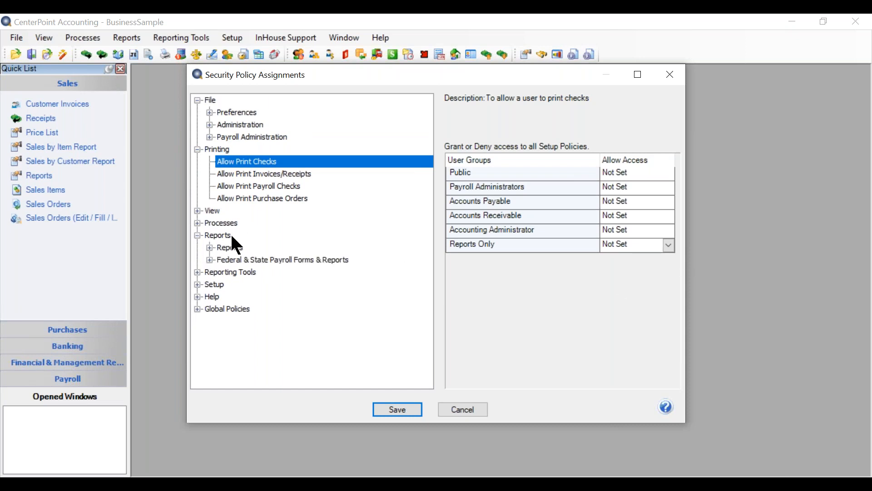
{"action": "left_click", "coordinate": [210, 248]}
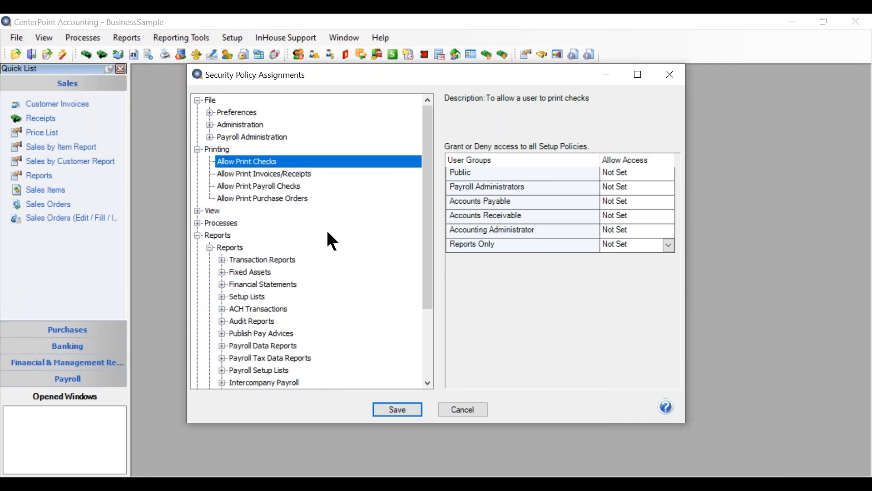
{"action": "scroll", "coordinate": [327, 232], "scroll_direction": "down", "scroll_amount": 3}
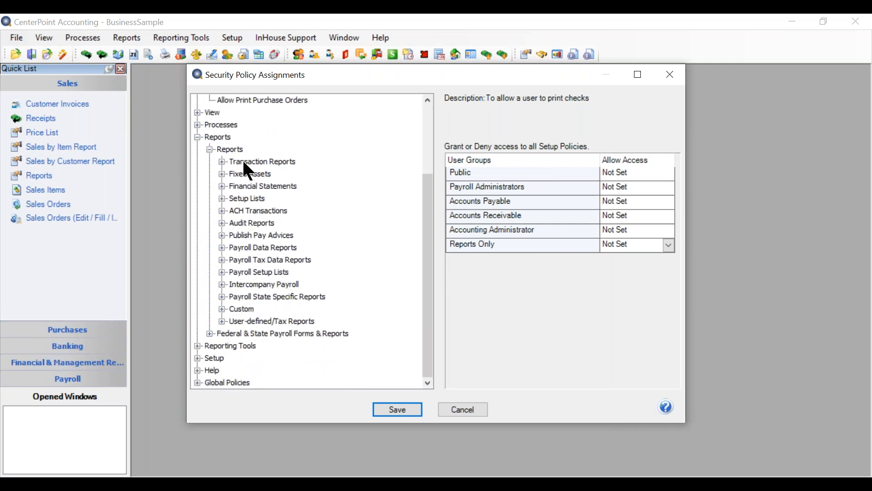
{"action": "left_click", "coordinate": [221, 161]}
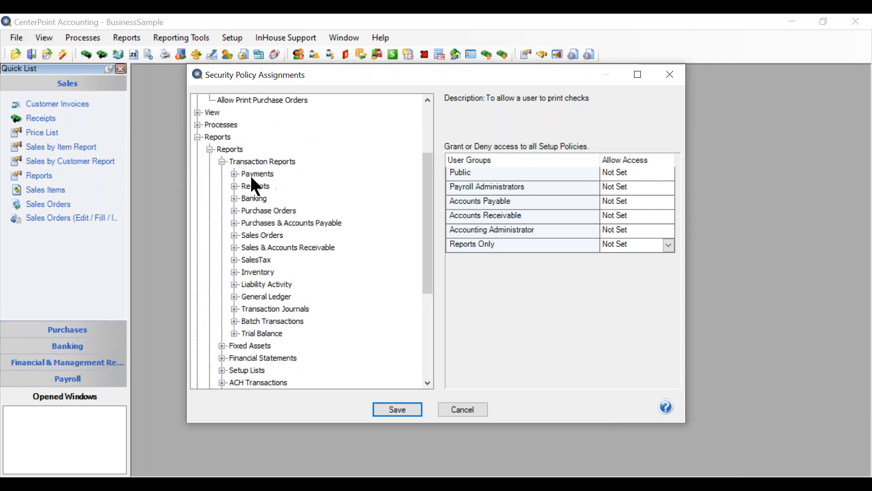
{"action": "left_click", "coordinate": [234, 174]}
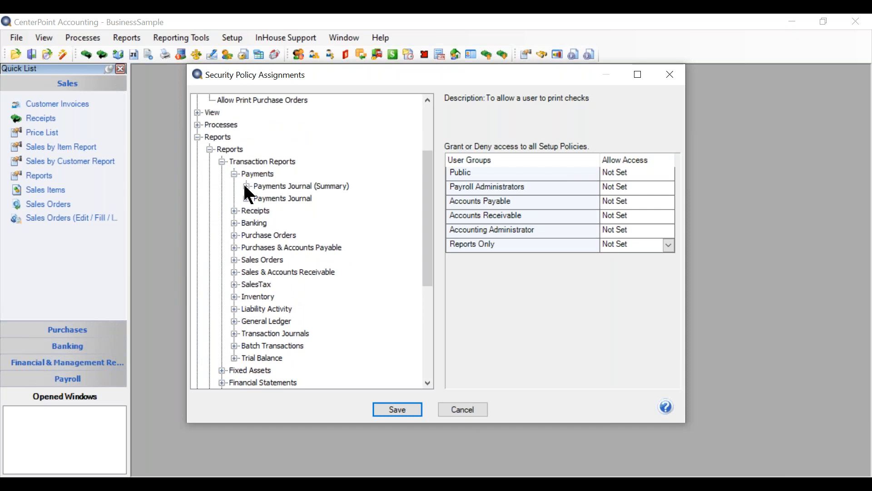
{"action": "left_click", "coordinate": [246, 186]}
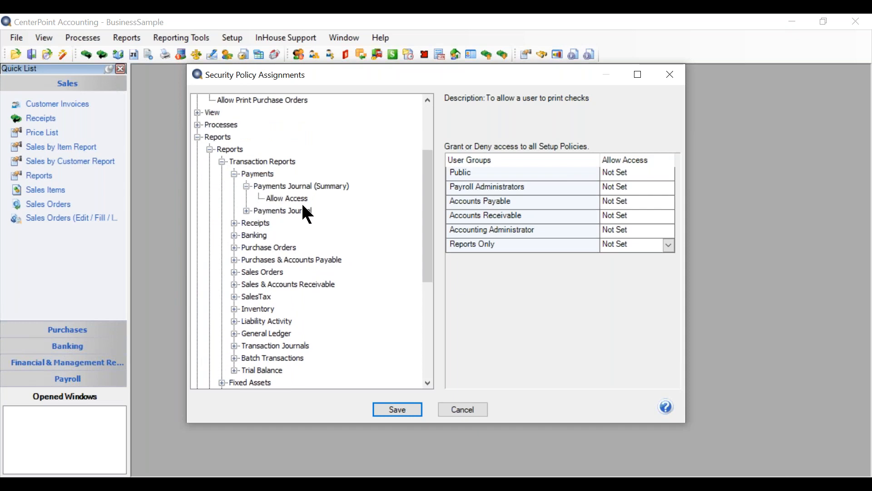
{"action": "left_click", "coordinate": [246, 187]}
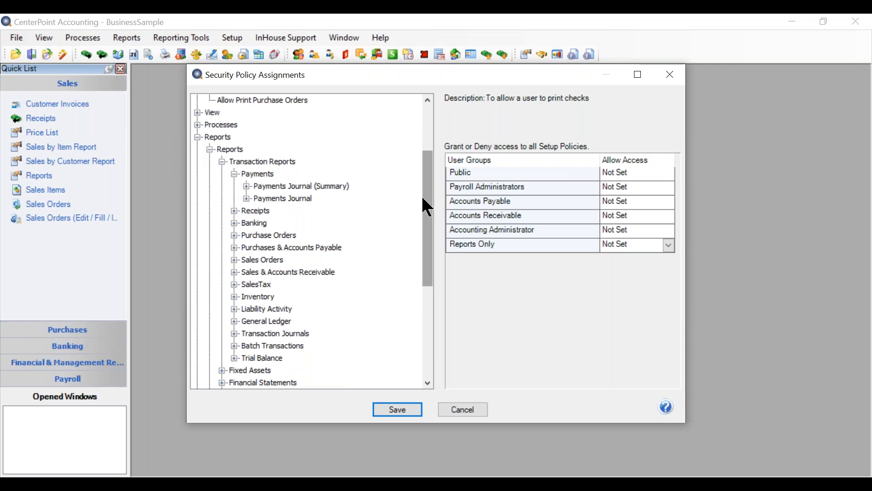
{"action": "left_click", "coordinate": [235, 174]}
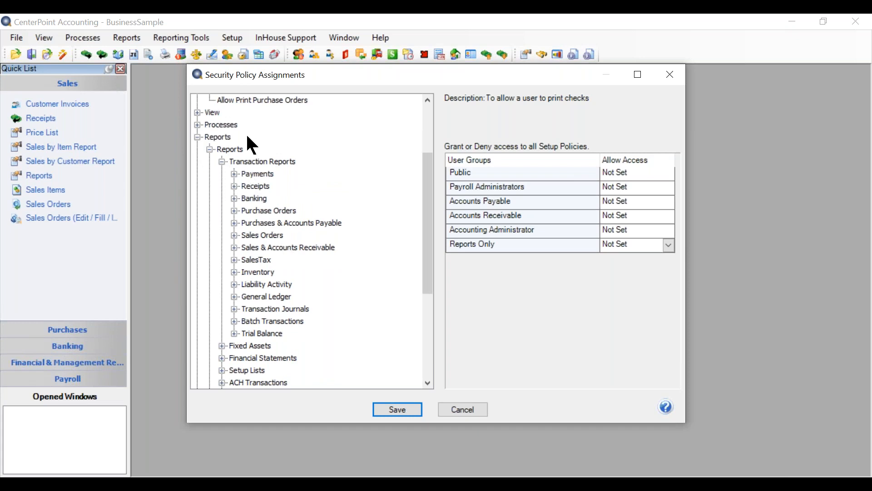
{"action": "left_click", "coordinate": [222, 161]}
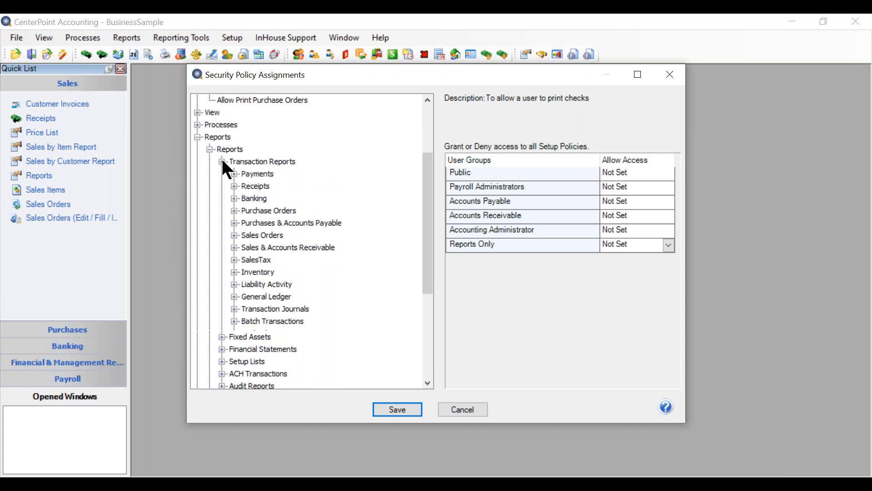
{"action": "left_click", "coordinate": [209, 149]}
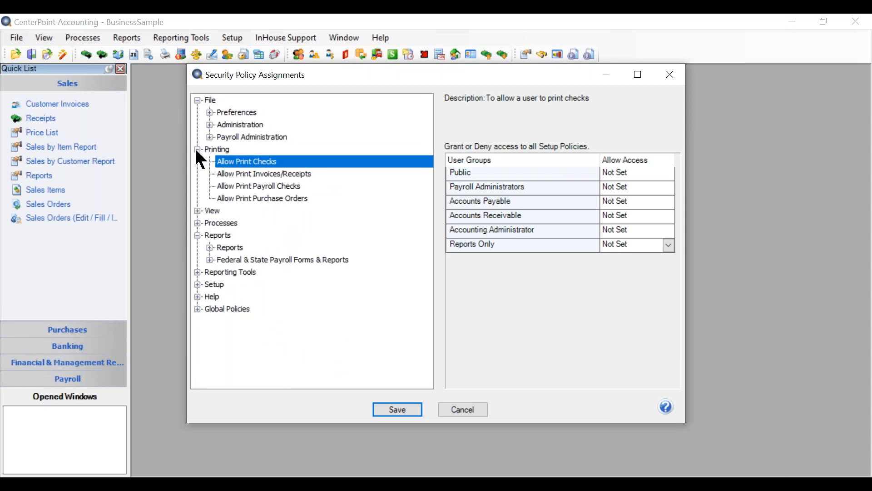
Collapse the Printing and File categories, expand Processes, and save the security policy assignments.
{"action": "left_click", "coordinate": [196, 149]}
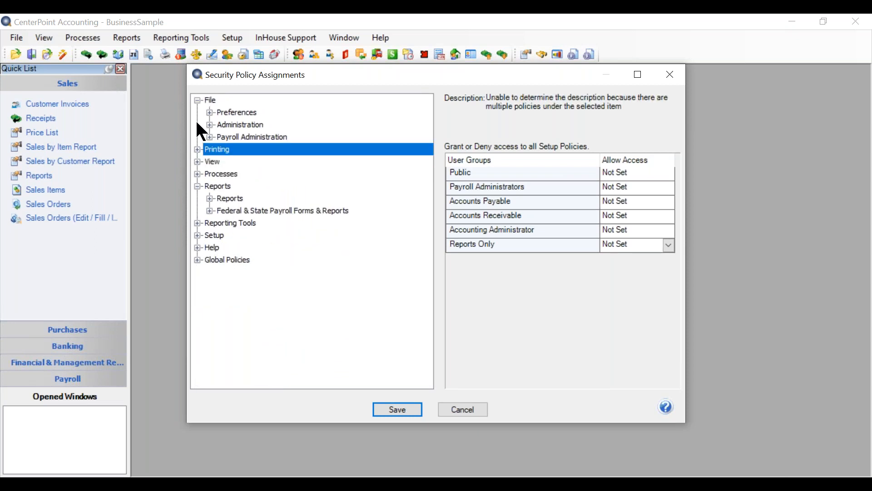
{"action": "left_click", "coordinate": [197, 100]}
{"action": "left_click", "coordinate": [197, 136]}
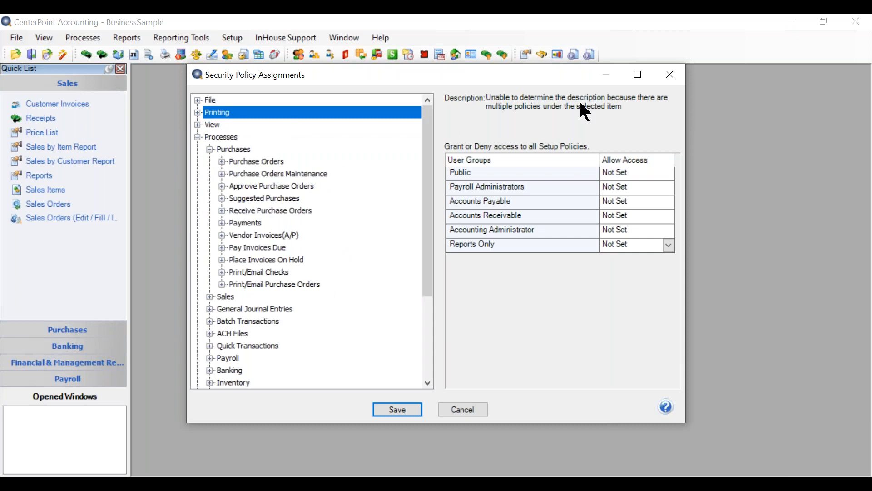
{"action": "left_click", "coordinate": [396, 409]}
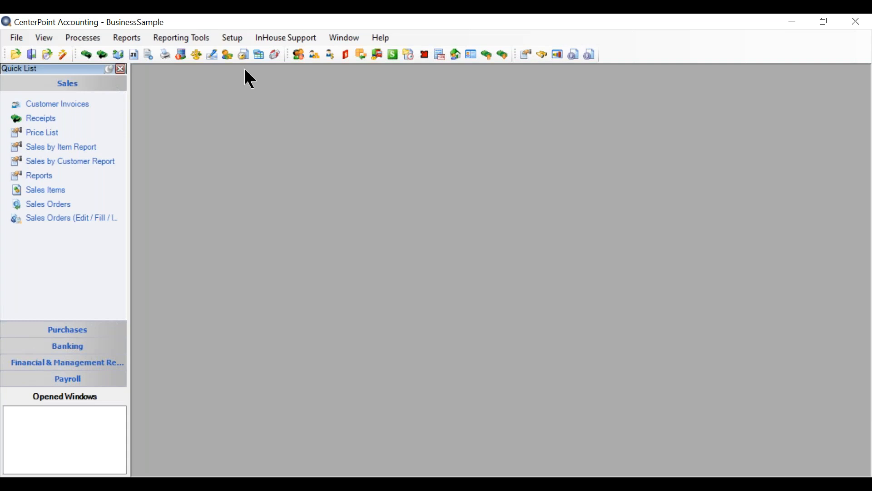
Preview the Security Policies By User Group report from the General reports under Setup Lists.
{"action": "left_click", "coordinate": [131, 37]}
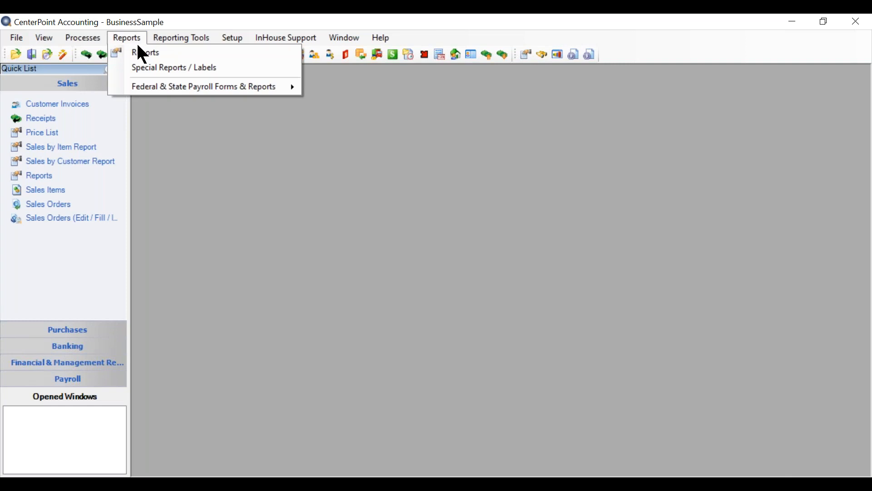
{"action": "left_click", "coordinate": [142, 55]}
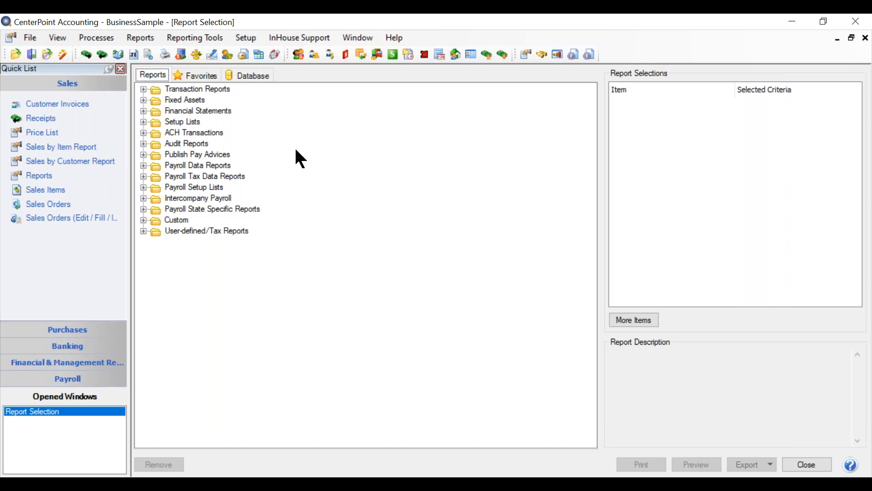
{"action": "left_click", "coordinate": [142, 122]}
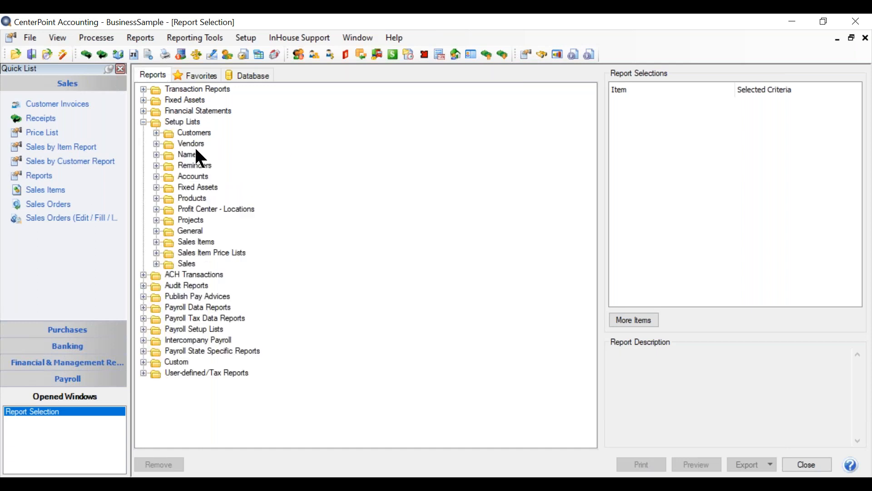
{"action": "left_click", "coordinate": [157, 230]}
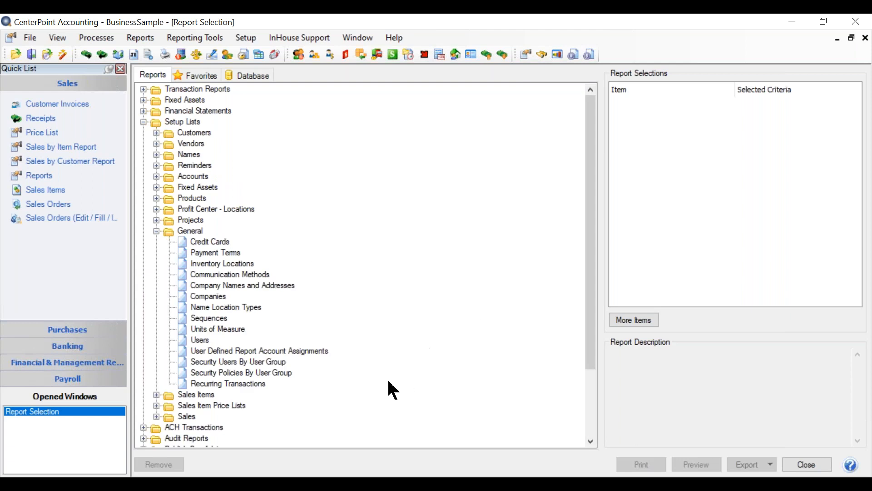
{"action": "left_click", "coordinate": [232, 373]}
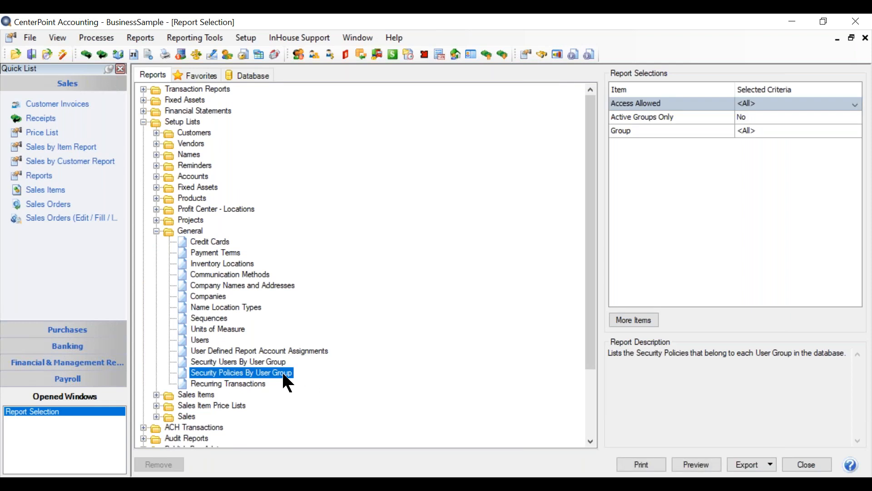
{"action": "left_click", "coordinate": [705, 467]}
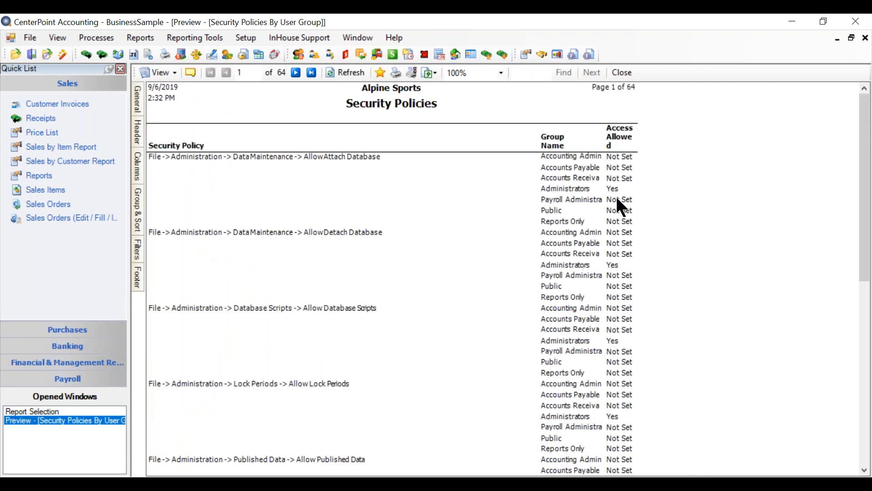
Review the access allowed to each group in the report, down to the Payroll process policies, and close the preview.
{"action": "scroll", "coordinate": [327, 281], "scroll_direction": "down", "scroll_amount": 7}
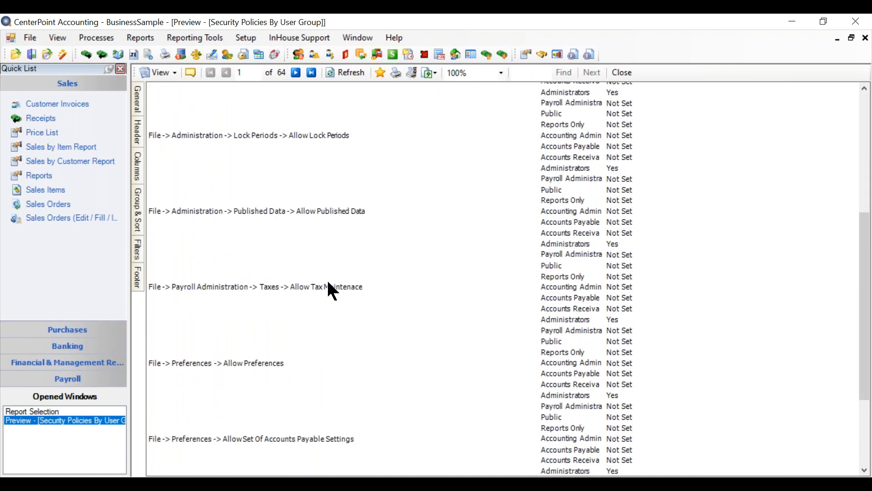
{"action": "scroll", "coordinate": [328, 282], "scroll_direction": "down", "scroll_amount": 15}
{"action": "scroll", "coordinate": [328, 281], "scroll_direction": "down", "scroll_amount": 15}
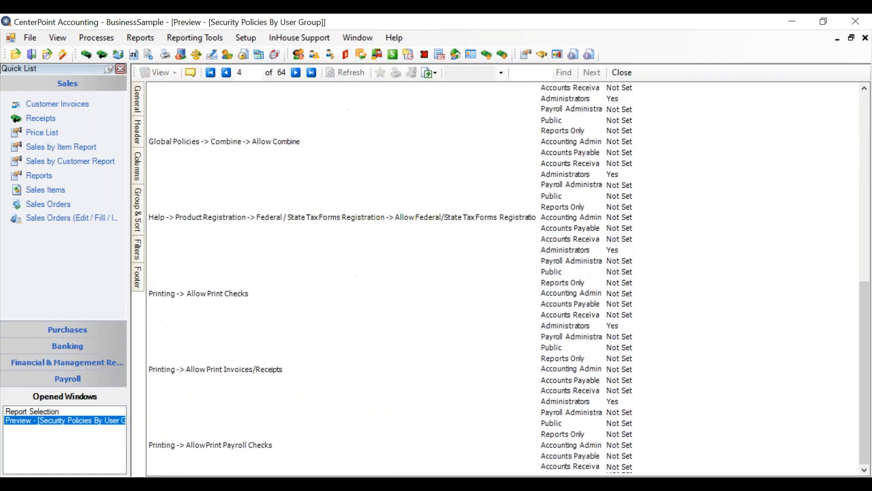
{"action": "scroll", "coordinate": [327, 282], "scroll_direction": "down", "scroll_amount": 15}
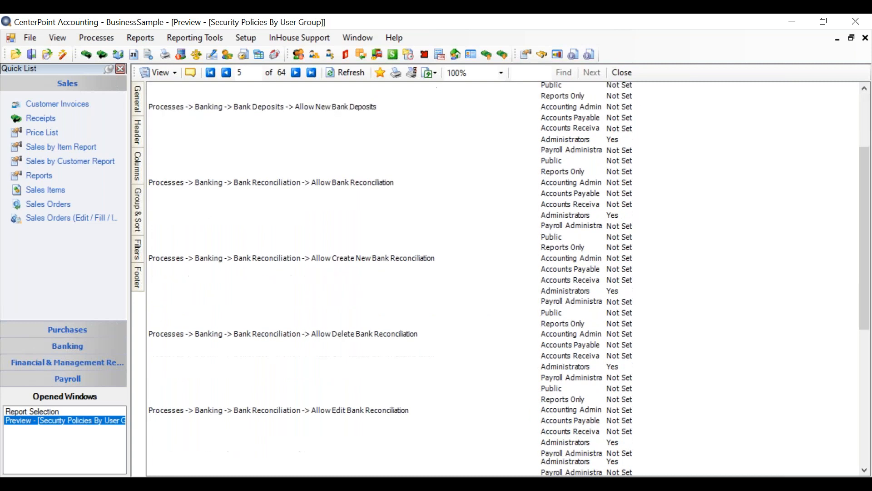
{"action": "scroll", "coordinate": [324, 279], "scroll_direction": "down", "scroll_amount": 5}
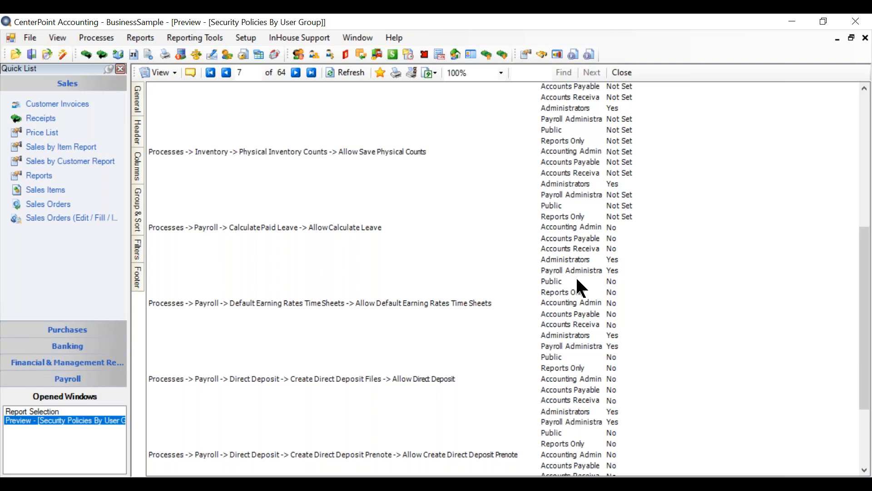
{"action": "left_click", "coordinate": [630, 74]}
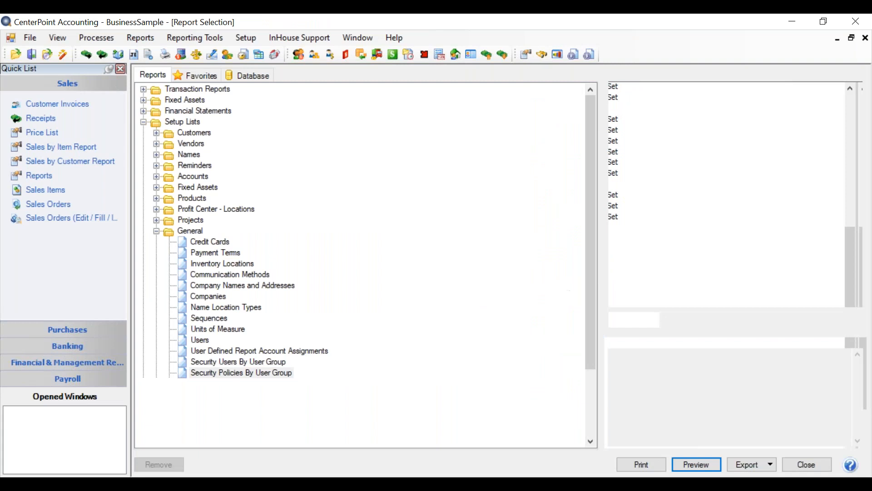